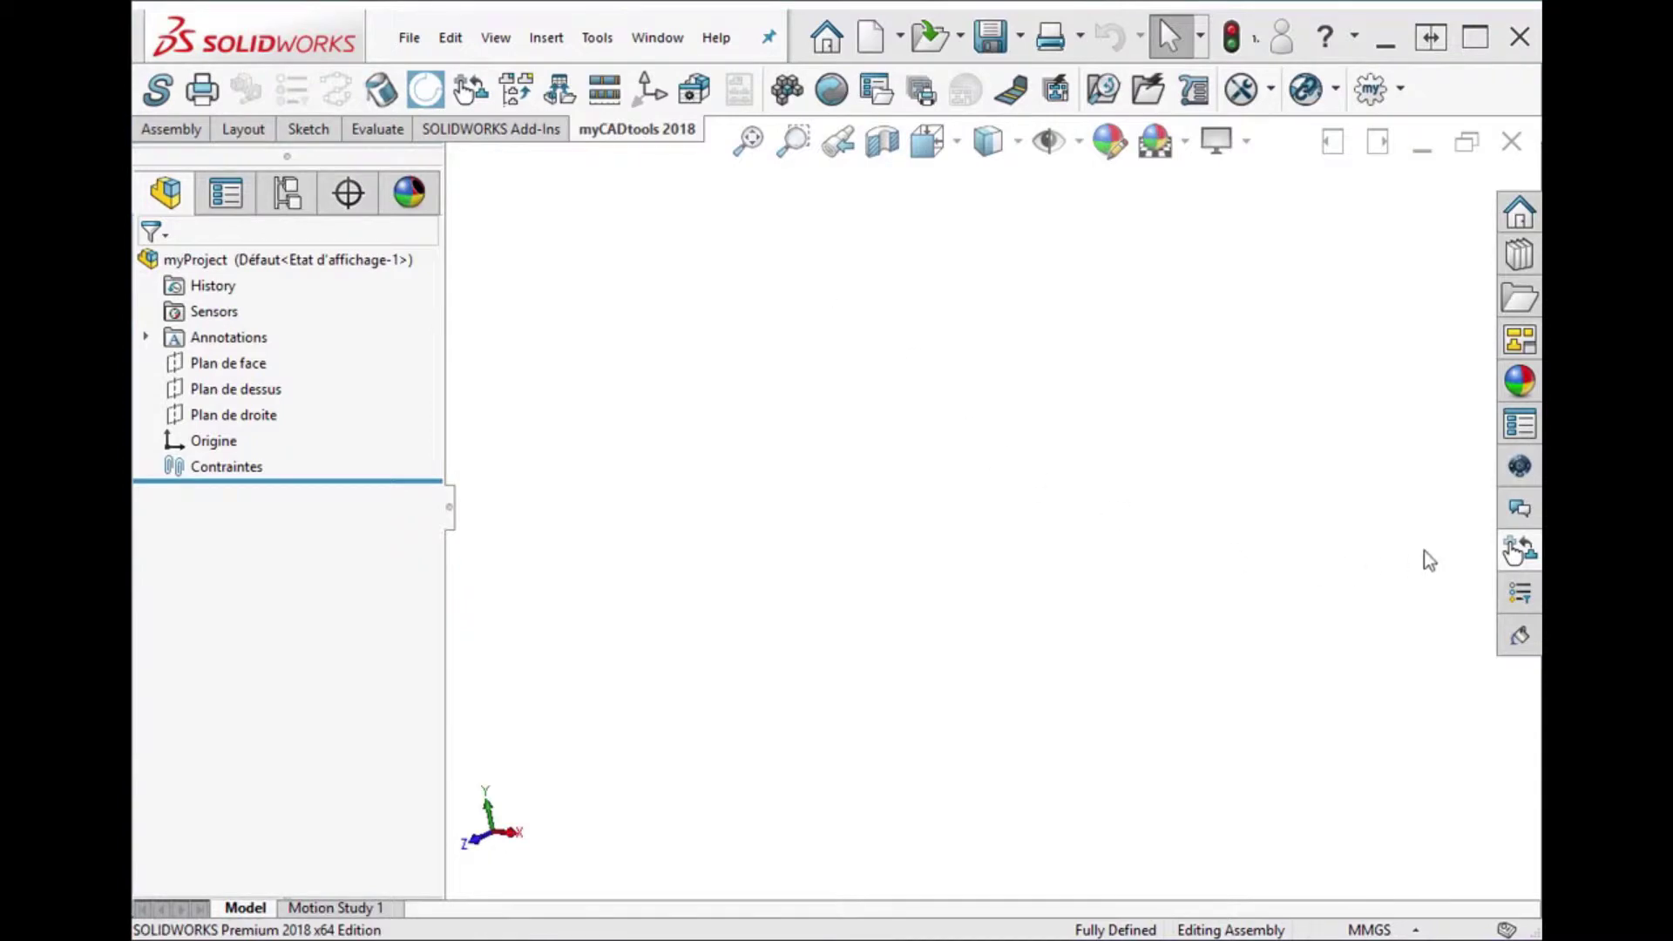
# Review CloneComponents Options: vault folder storage and Quick definition naming from Windows and Property fields
pyautogui.click(1521, 553)
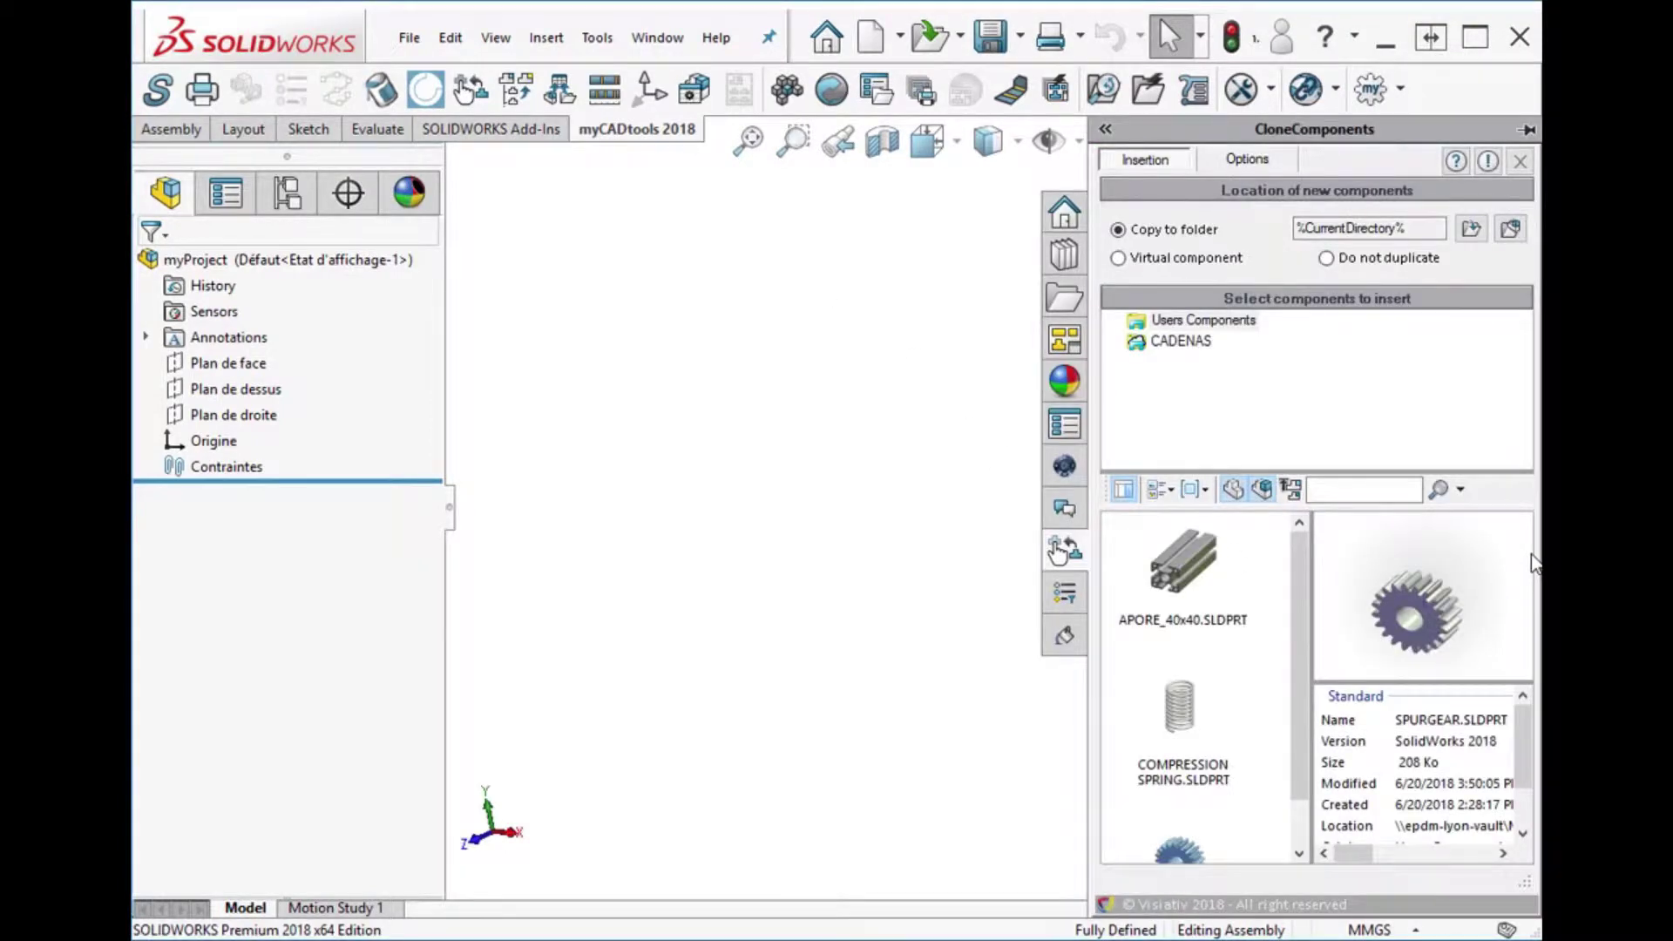
pyautogui.click(1261, 160)
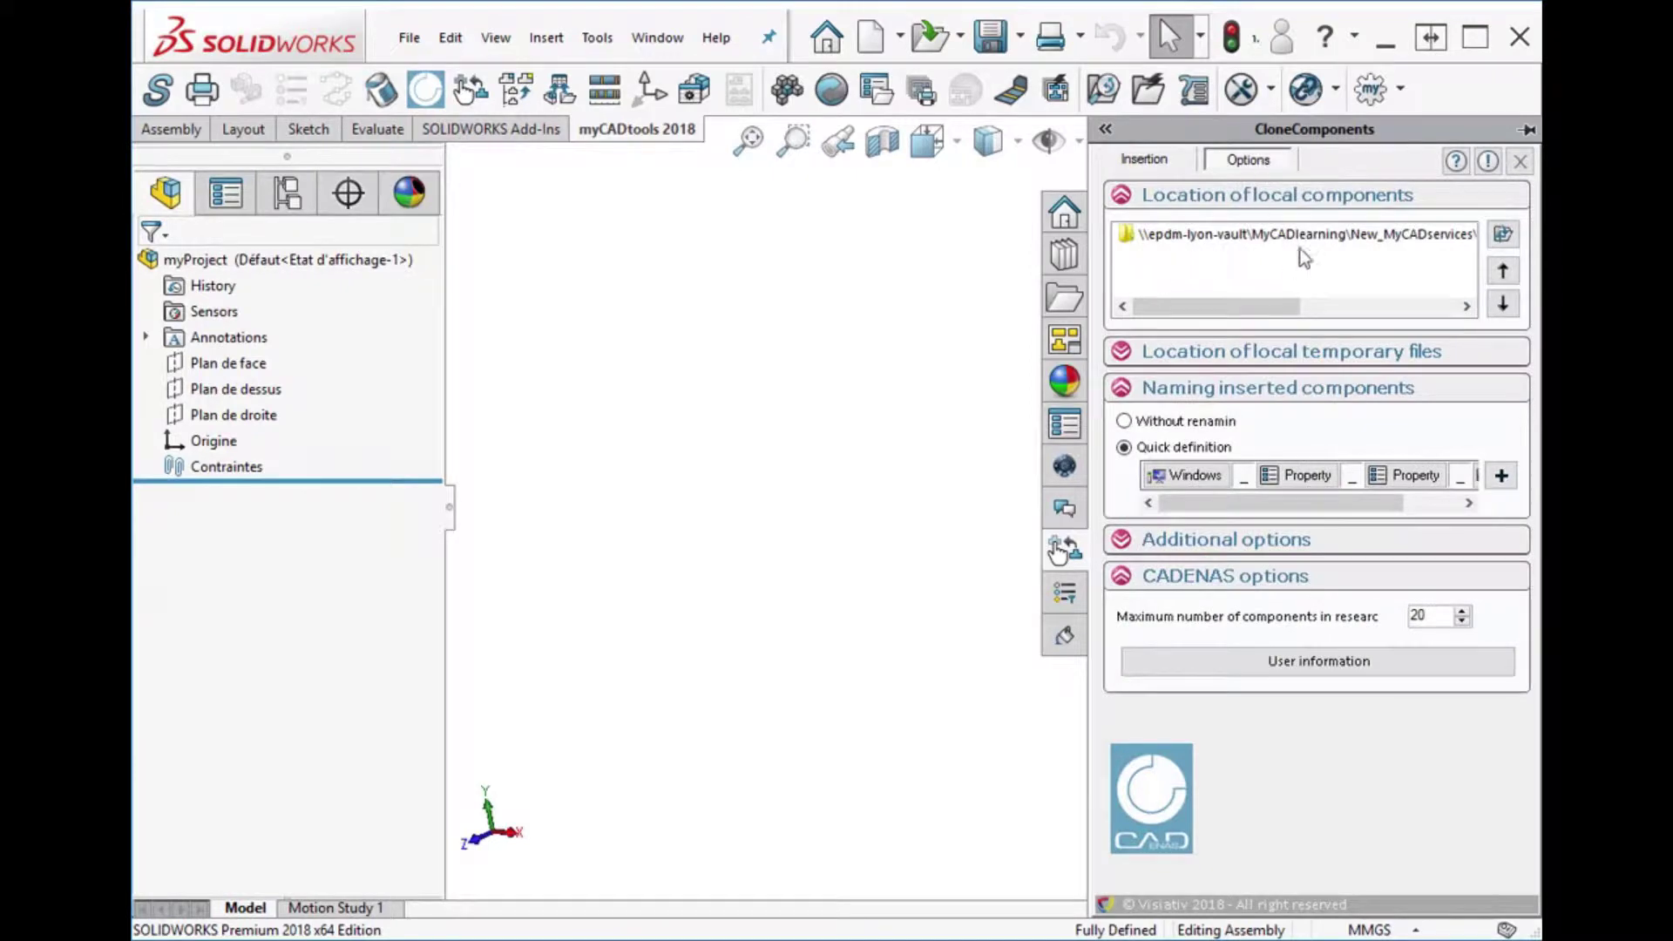
pyautogui.moveTo(1276, 307); pyautogui.dragTo(1176, 313)
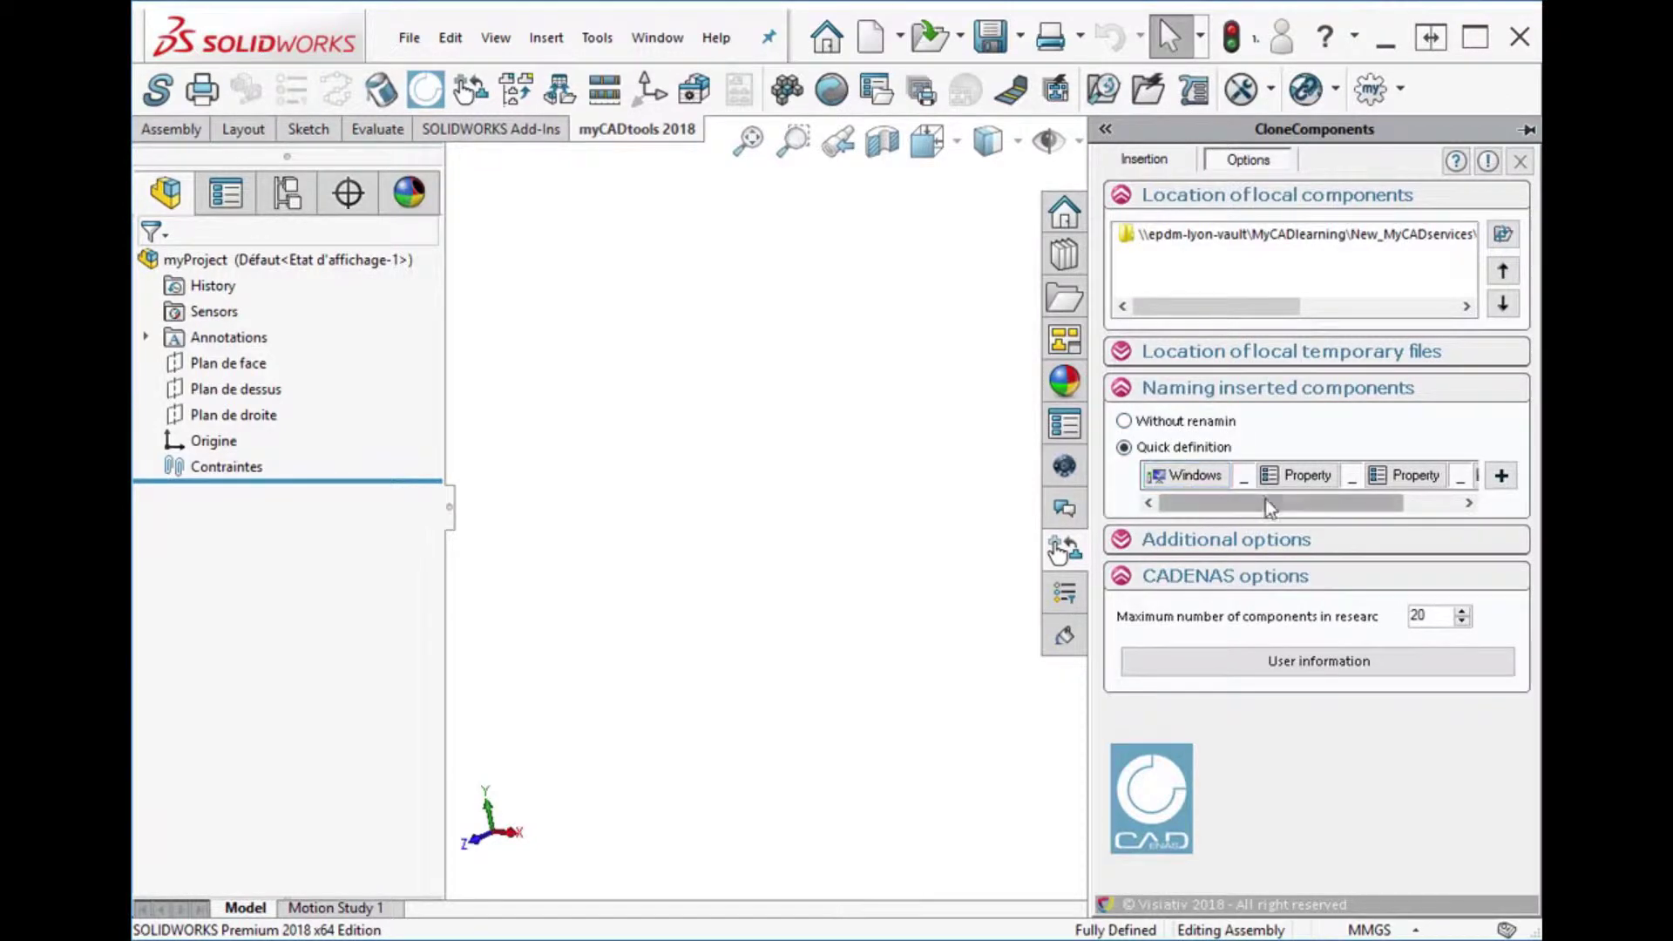
pyautogui.moveTo(1265, 501)
pyautogui.mouseDown()
pyautogui.moveTo(1364, 508)
pyautogui.moveTo(1309, 506)
pyautogui.mouseUp()
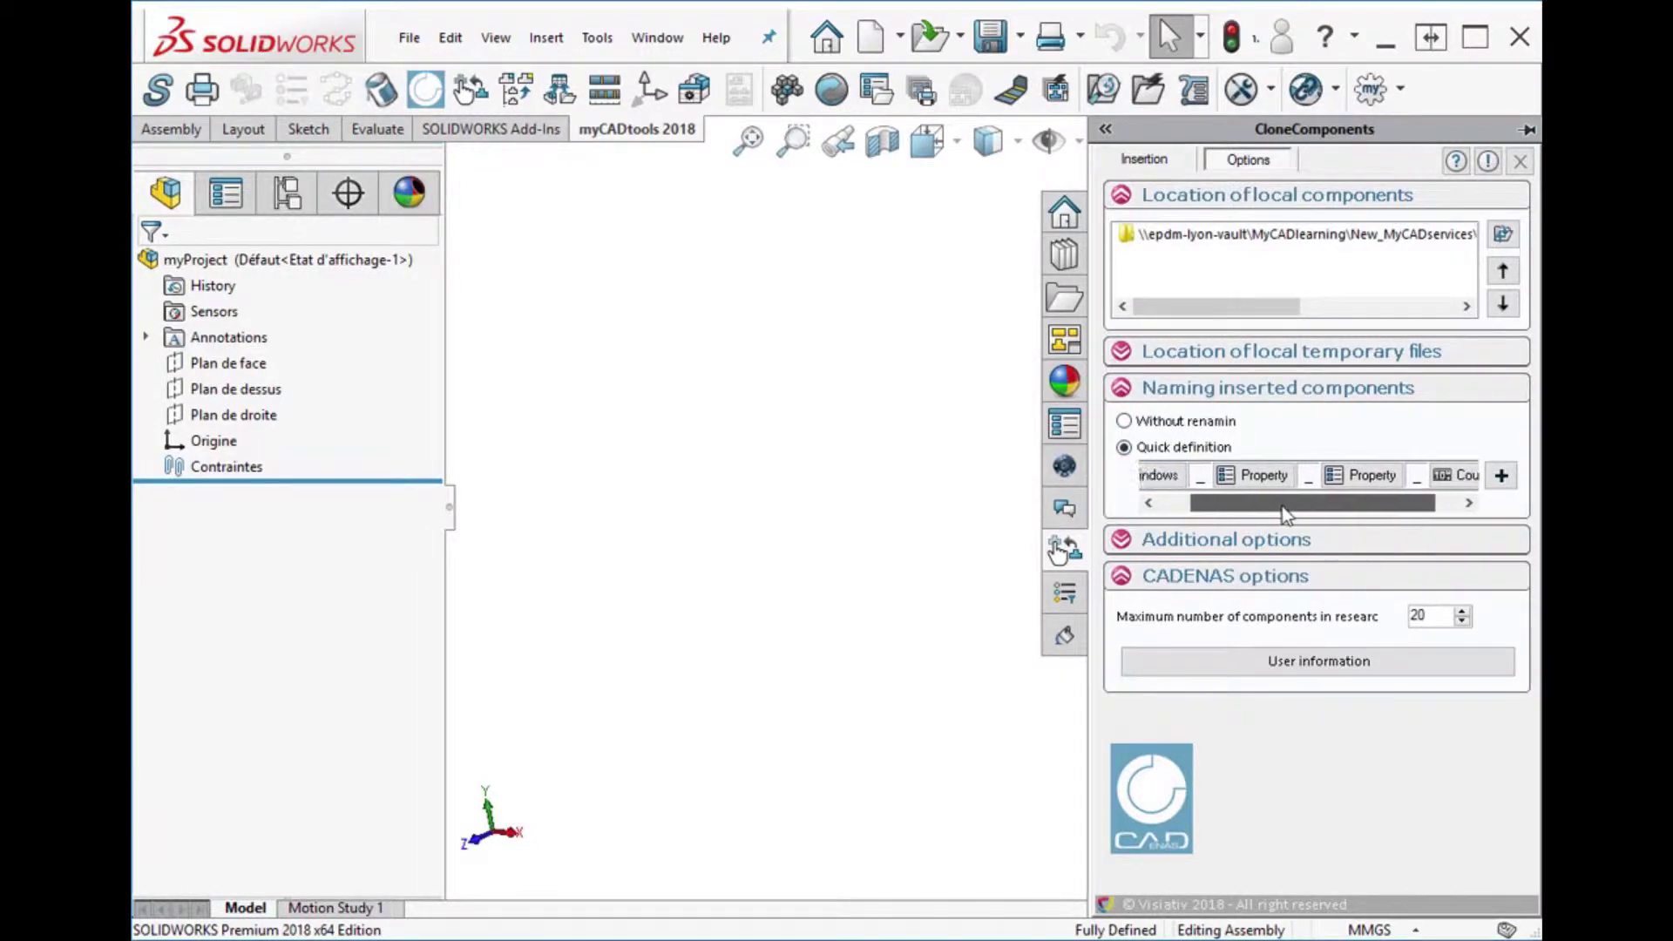
pyautogui.doubleClick(1310, 474)
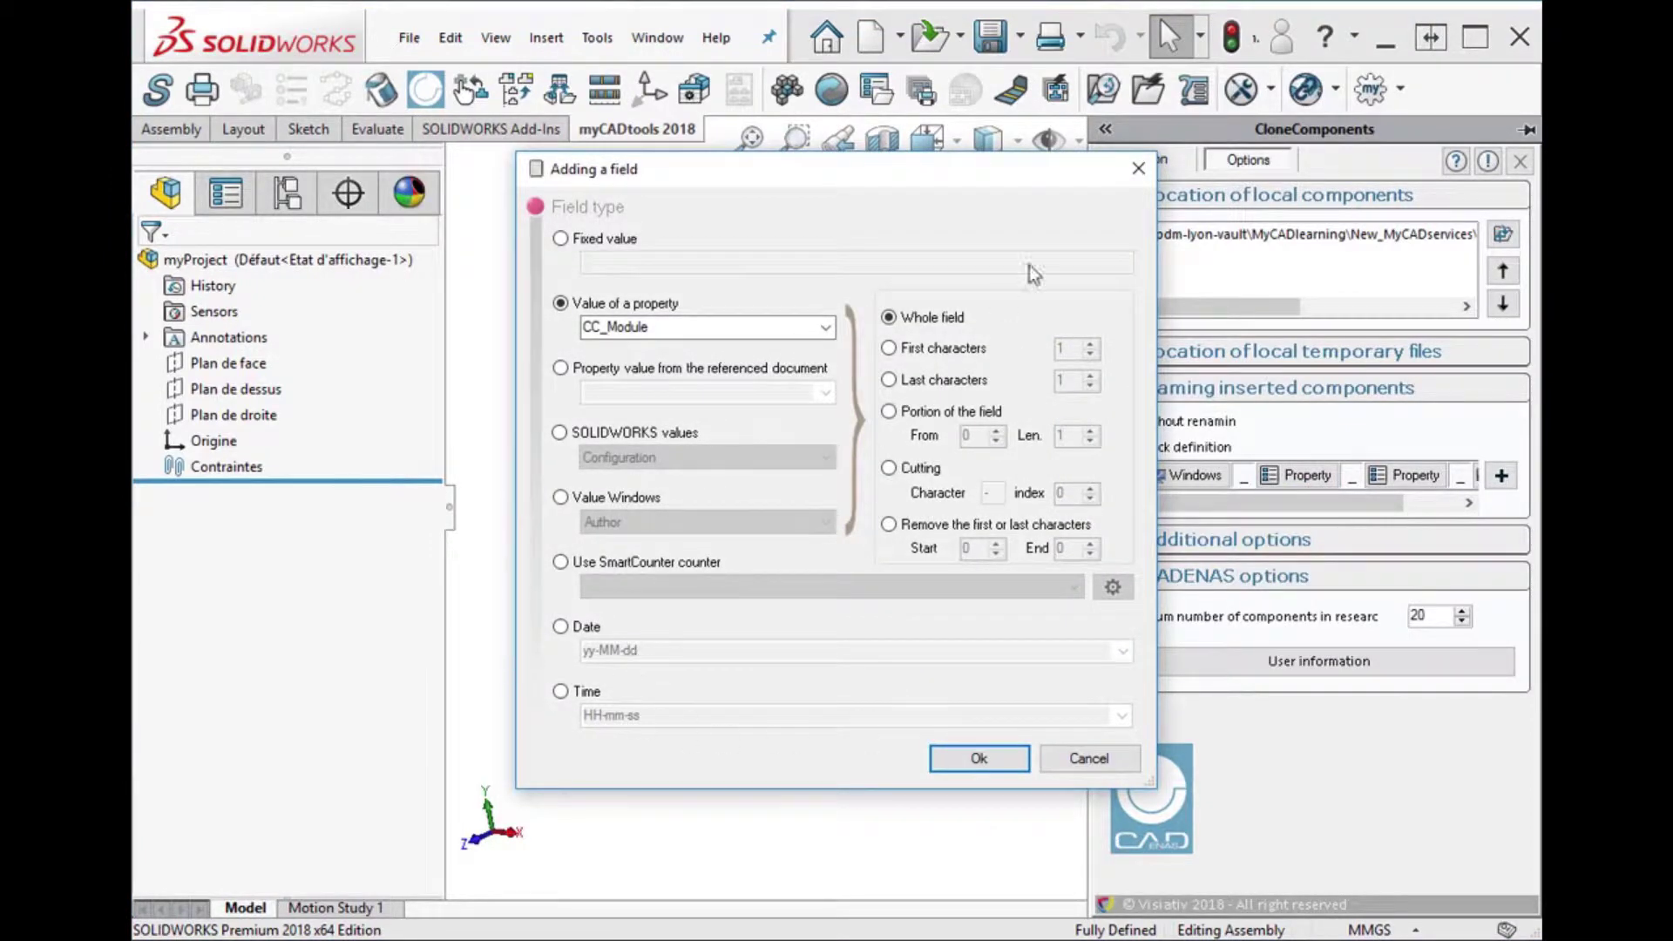
pyautogui.click(1136, 170)
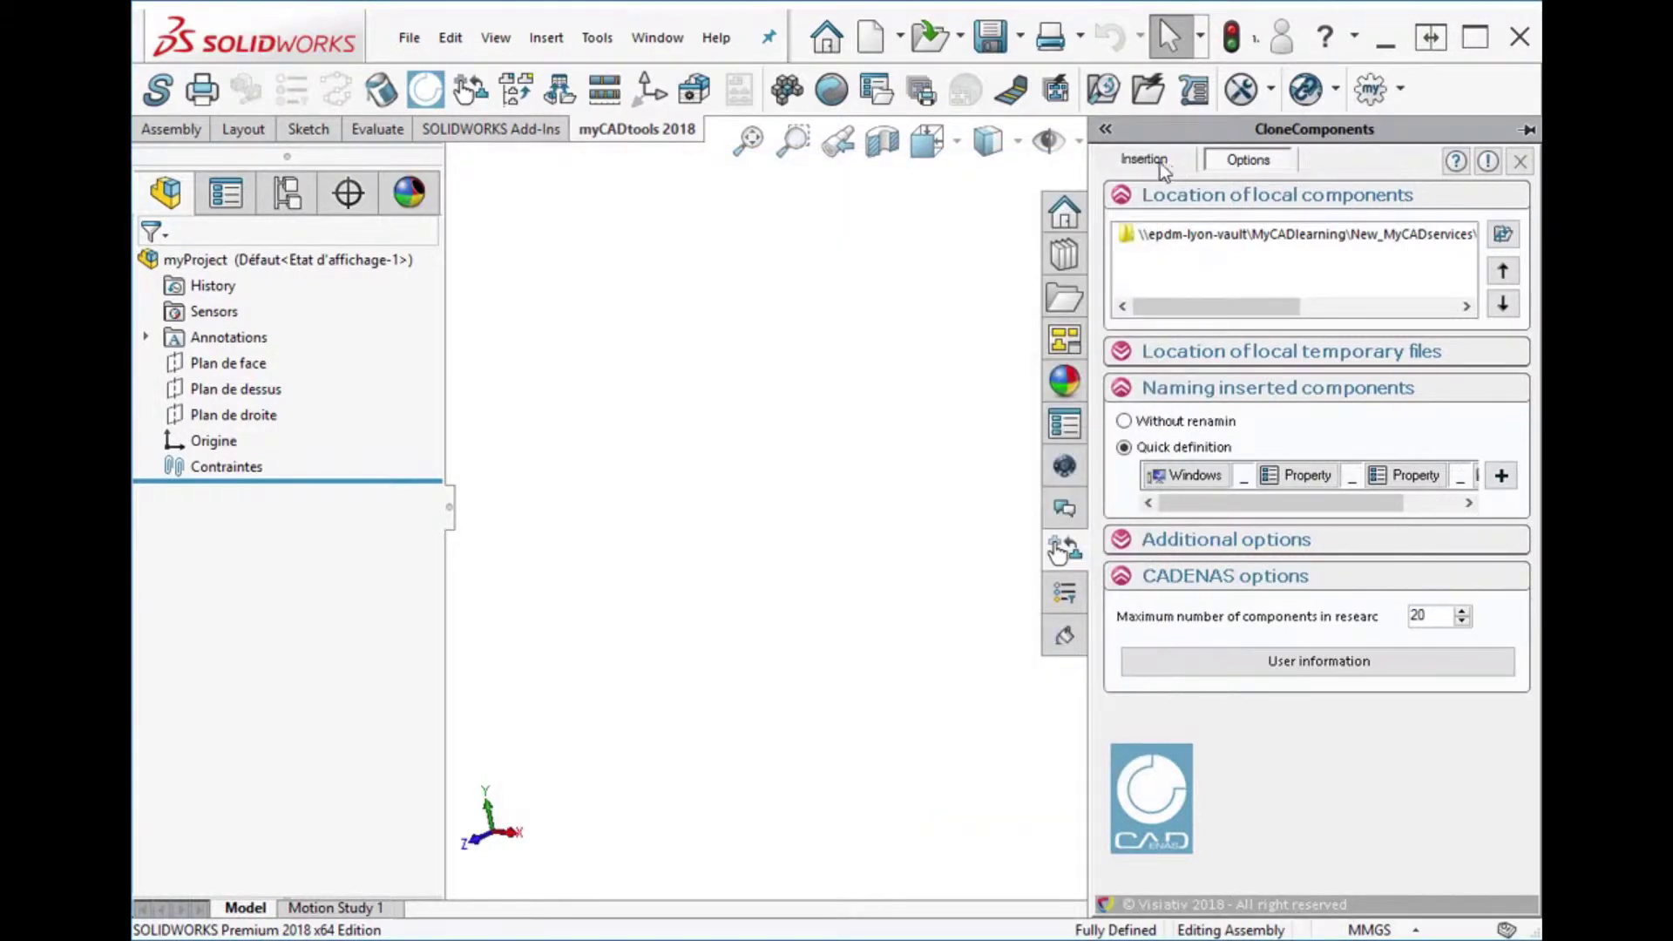
# Keep Insertion set to Copy to folder, leaving the save folder unchanged
pyautogui.click(1148, 162)
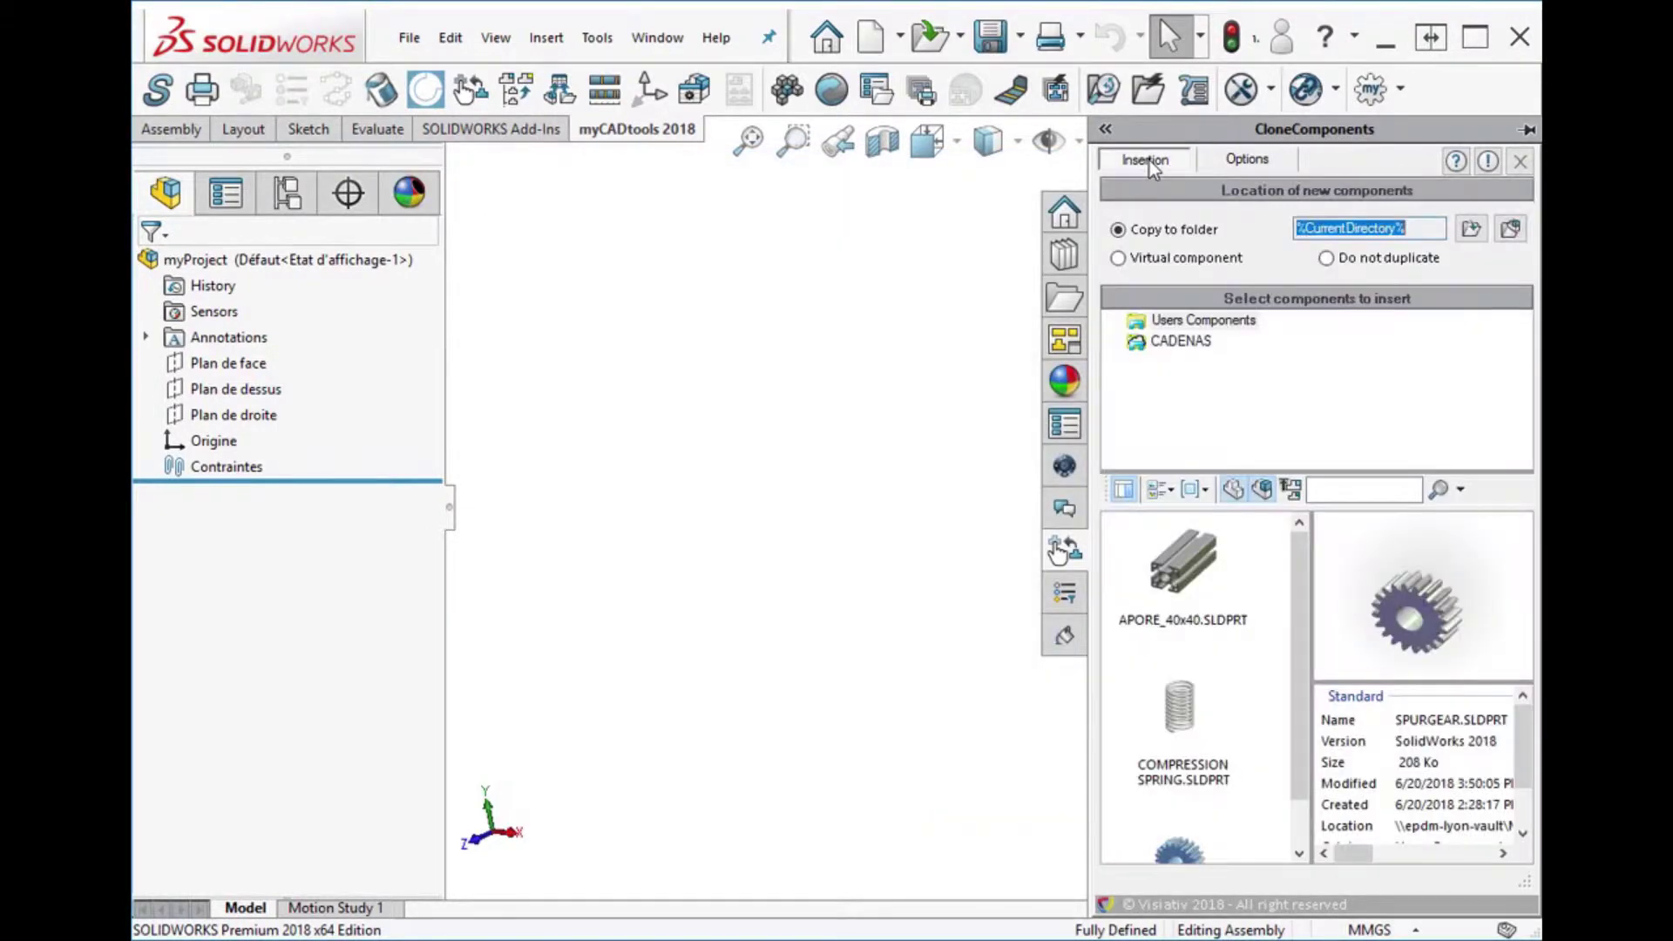
pyautogui.click(1157, 258)
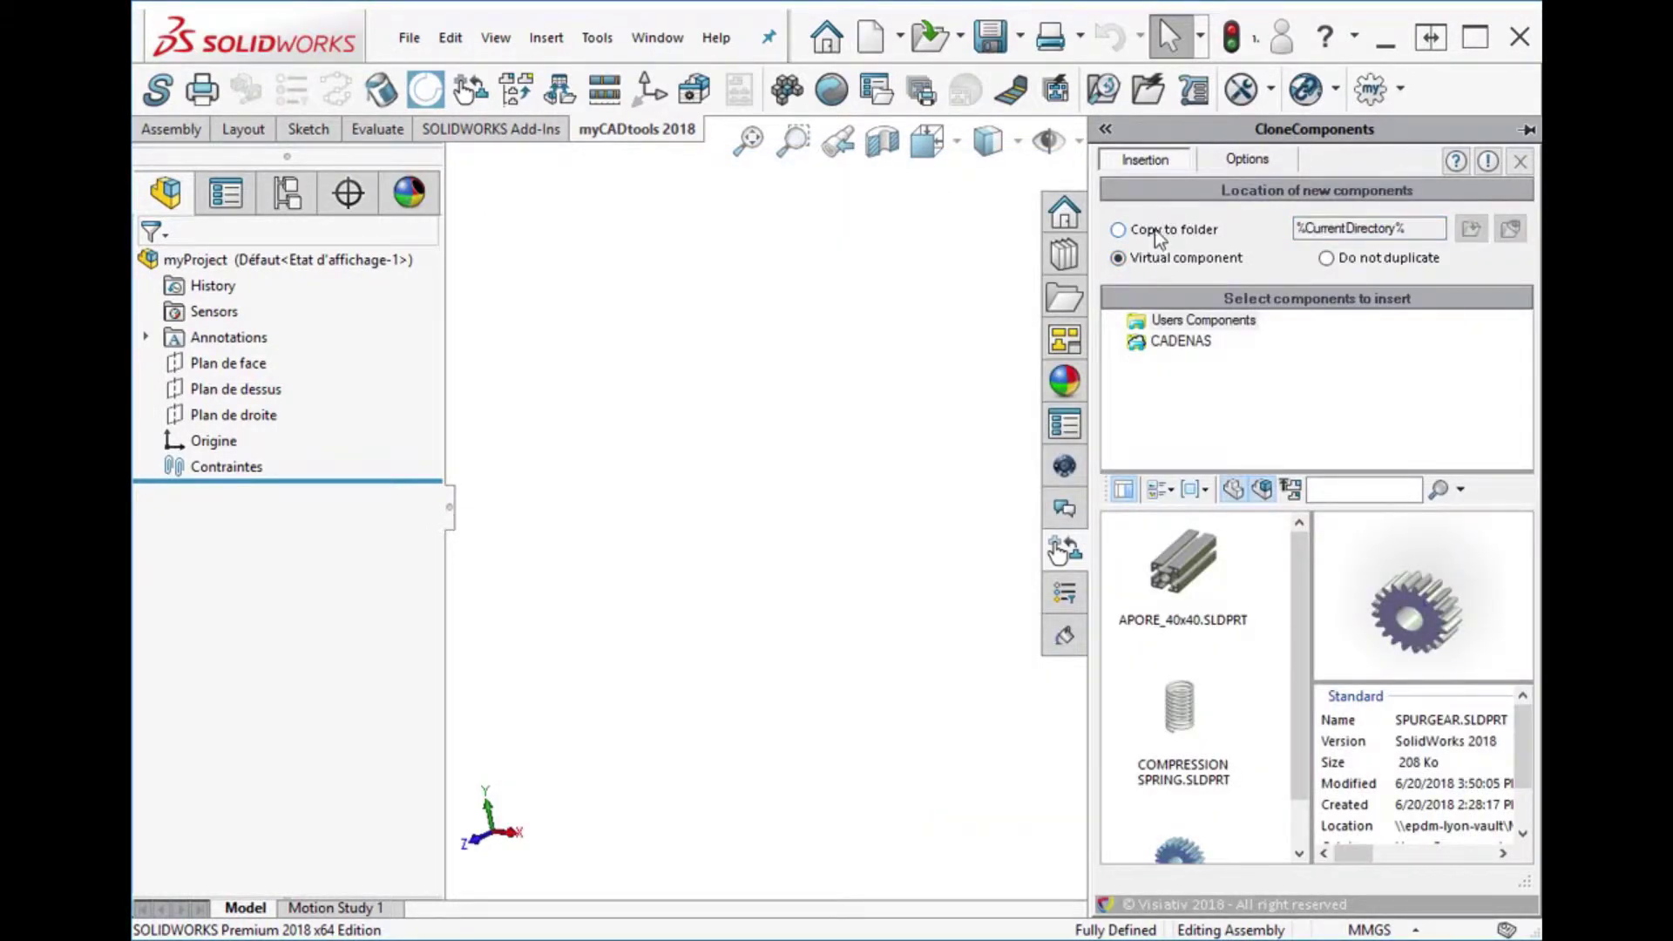
pyautogui.click(1156, 231)
pyautogui.click(1471, 230)
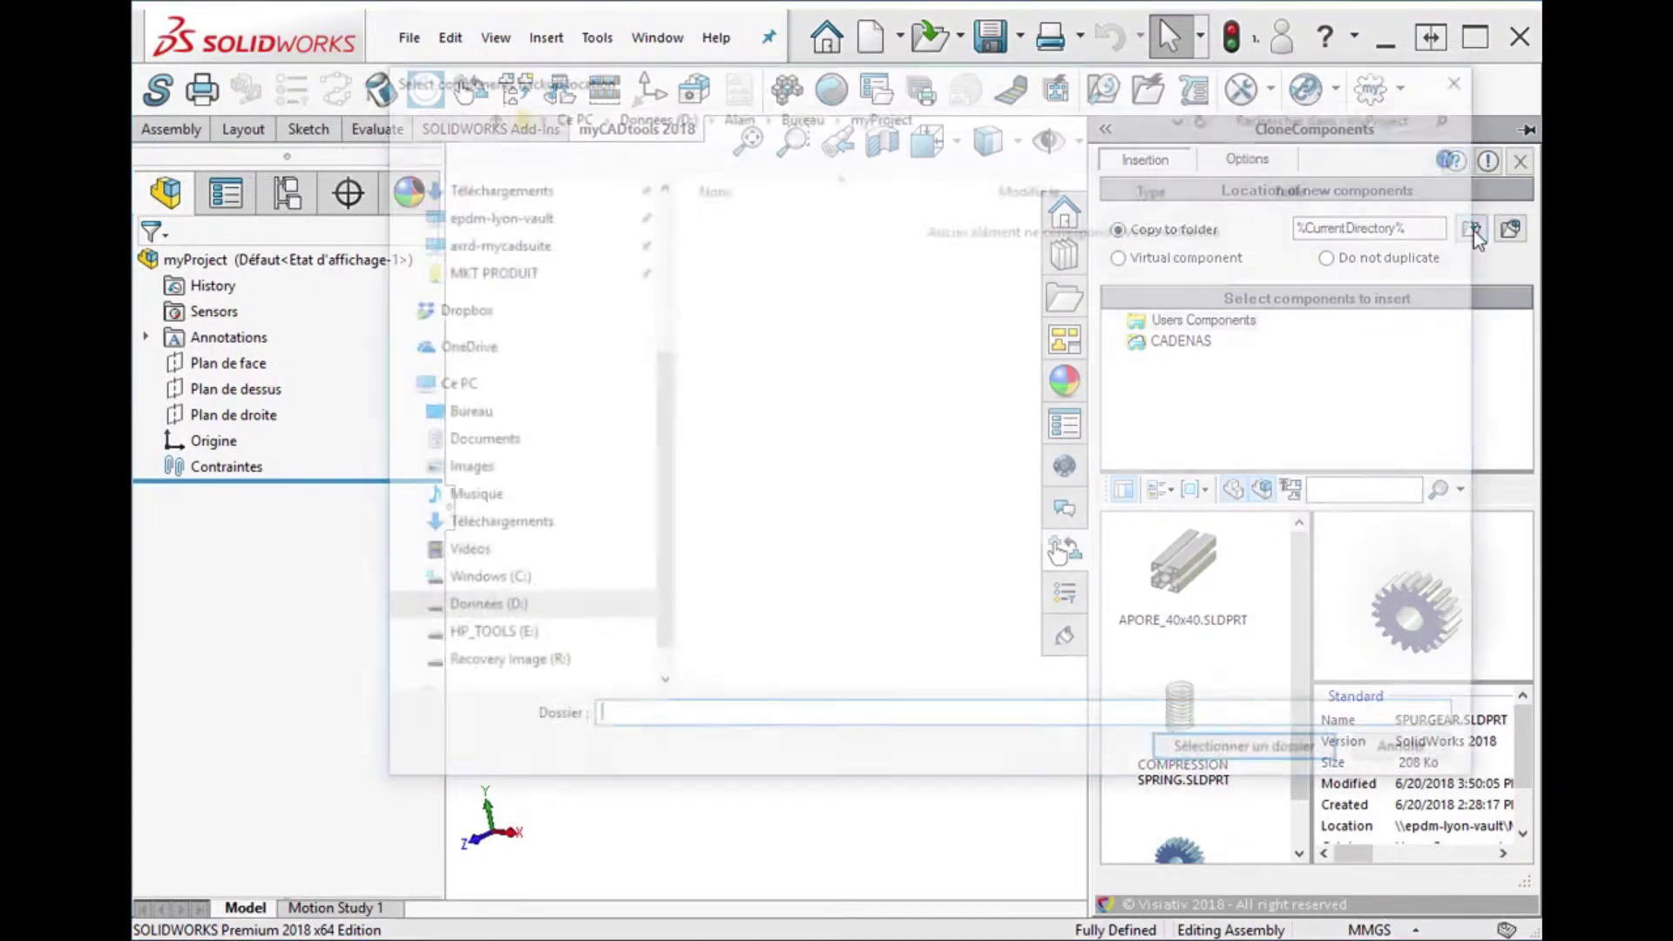
pyautogui.click(1519, 16)
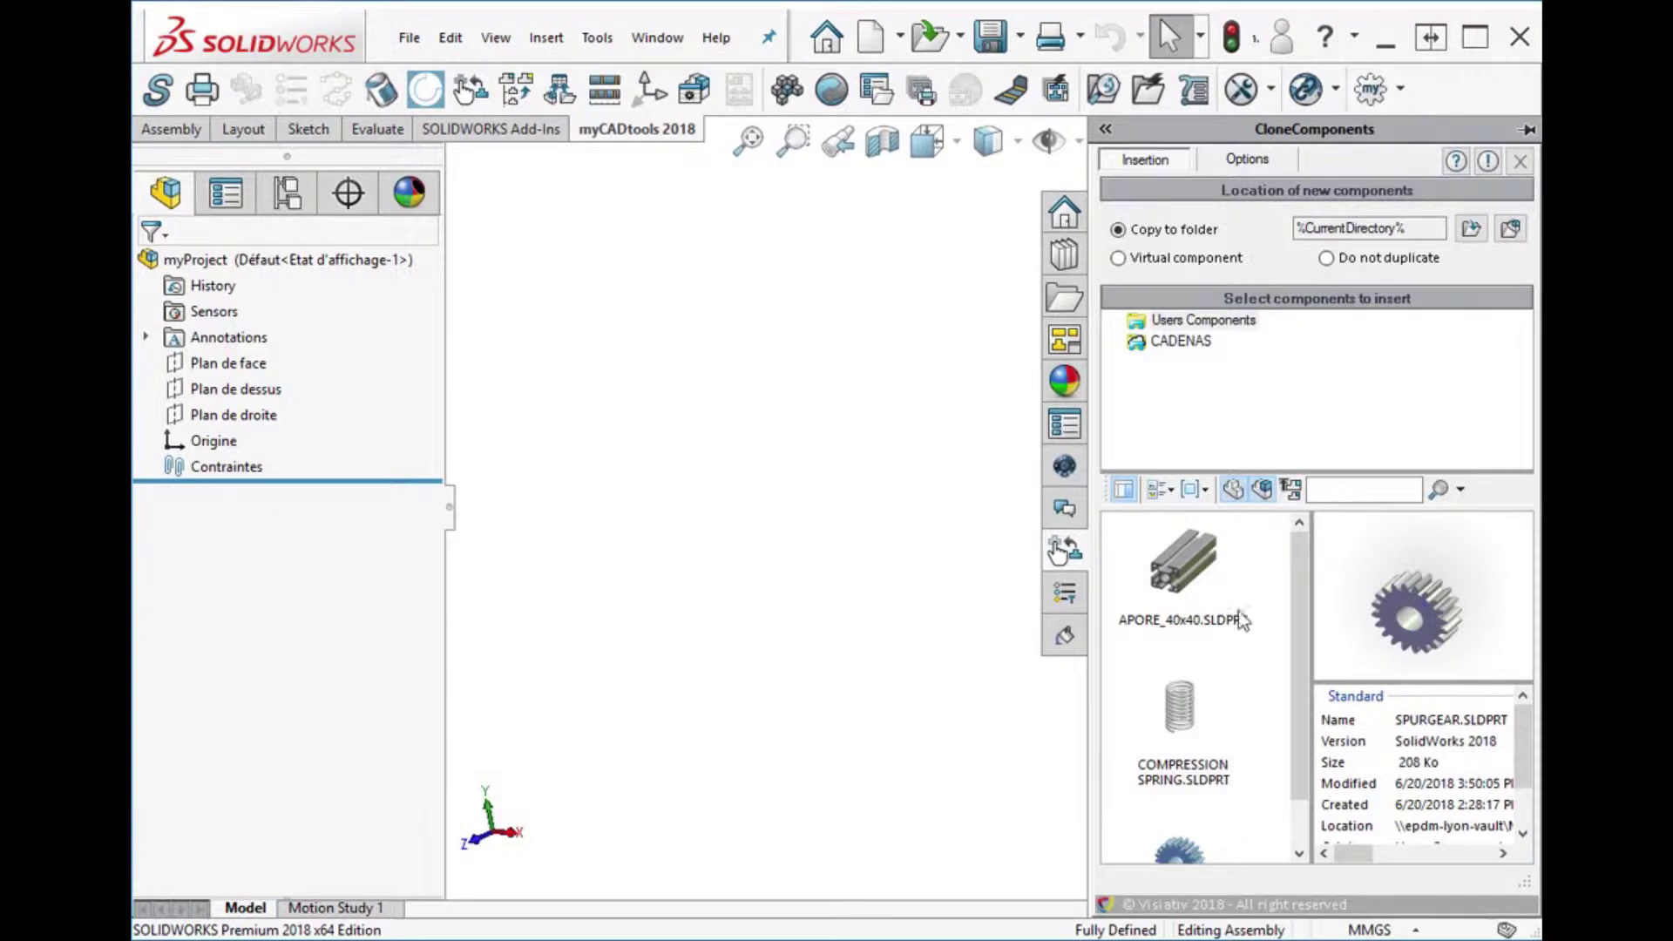
# Drag SPURGEAR.SLDPRT from Users Components into the myProject assembly
pyautogui.scroll(-1, 1299, 722)
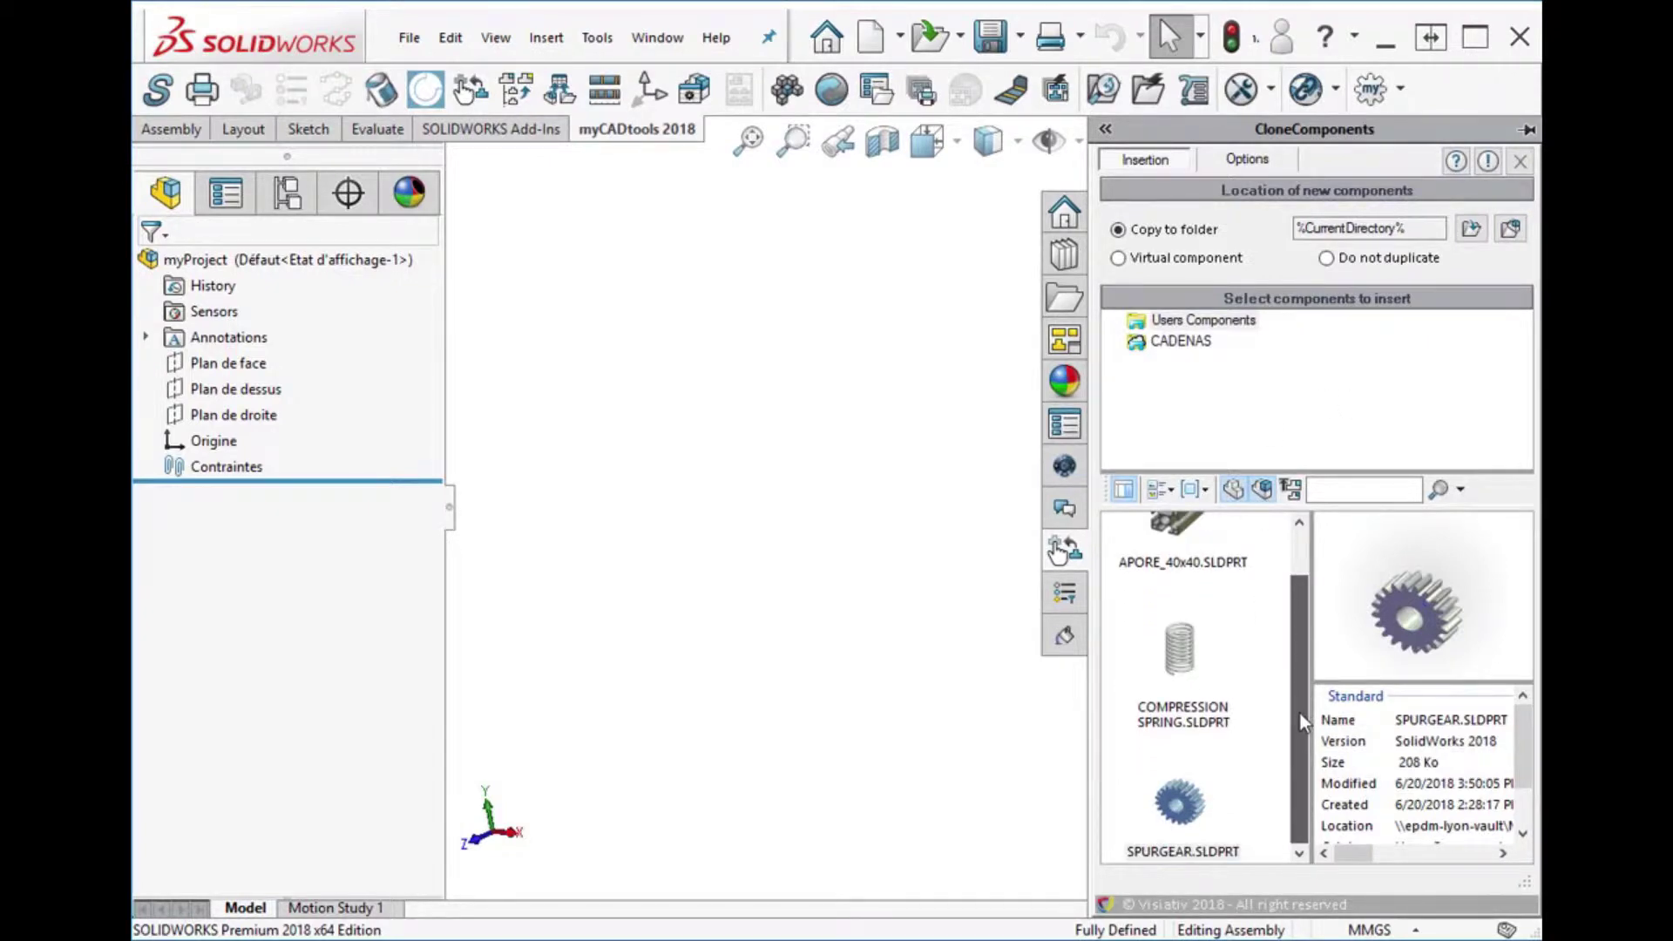
pyautogui.click(1199, 322)
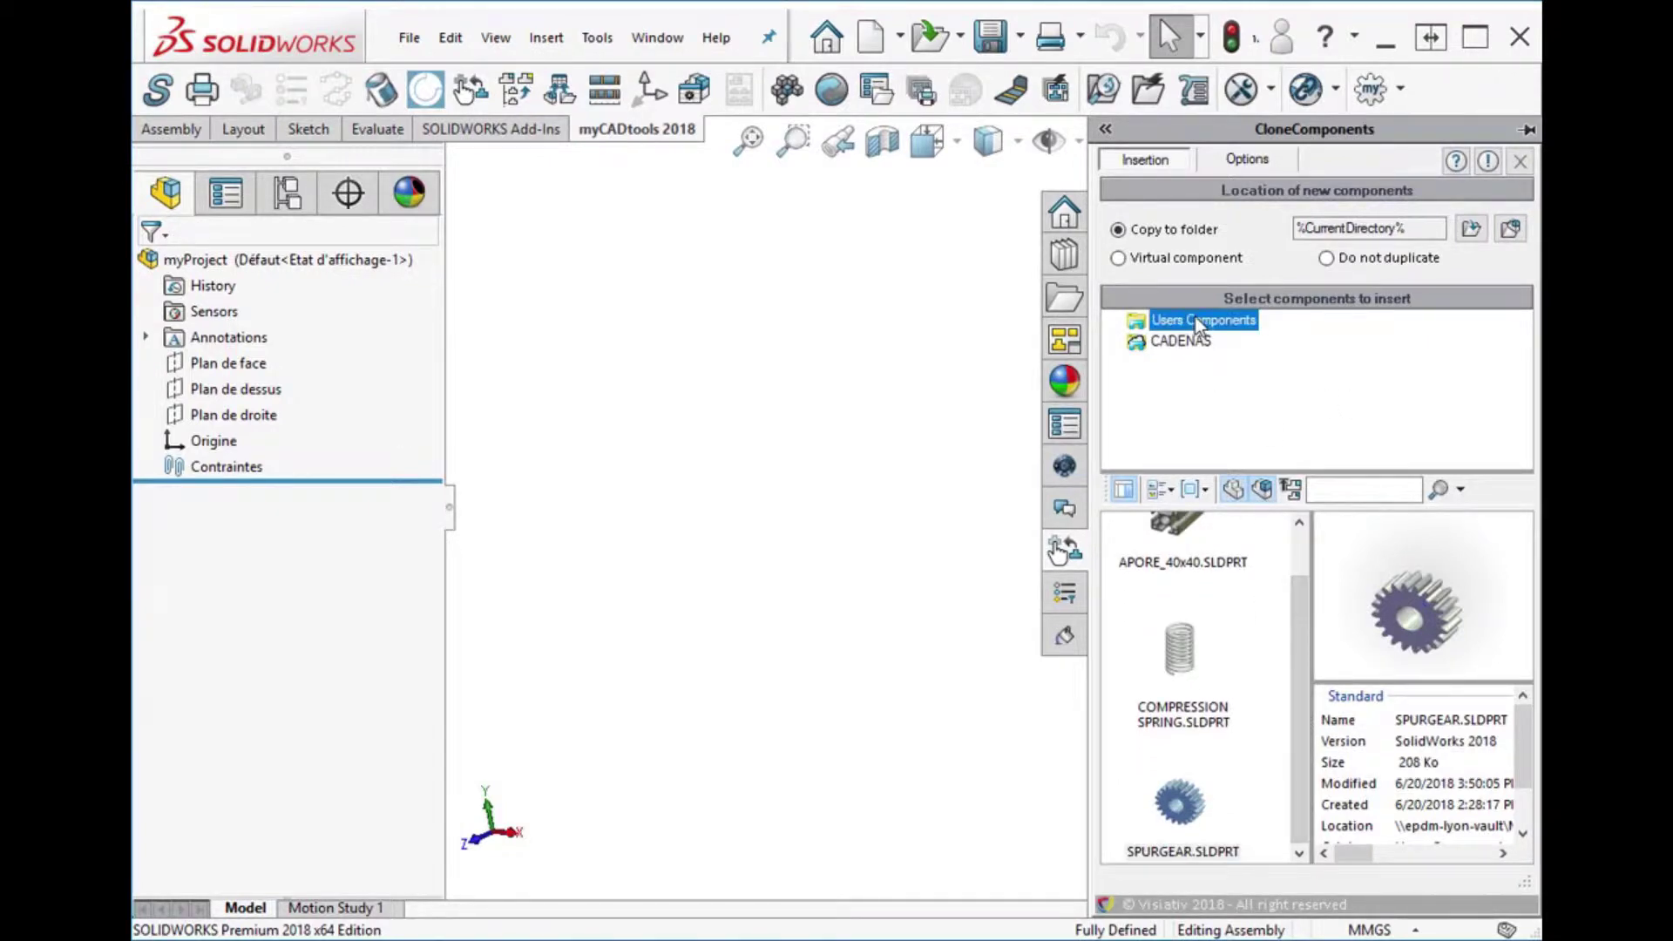
pyautogui.click(1178, 804)
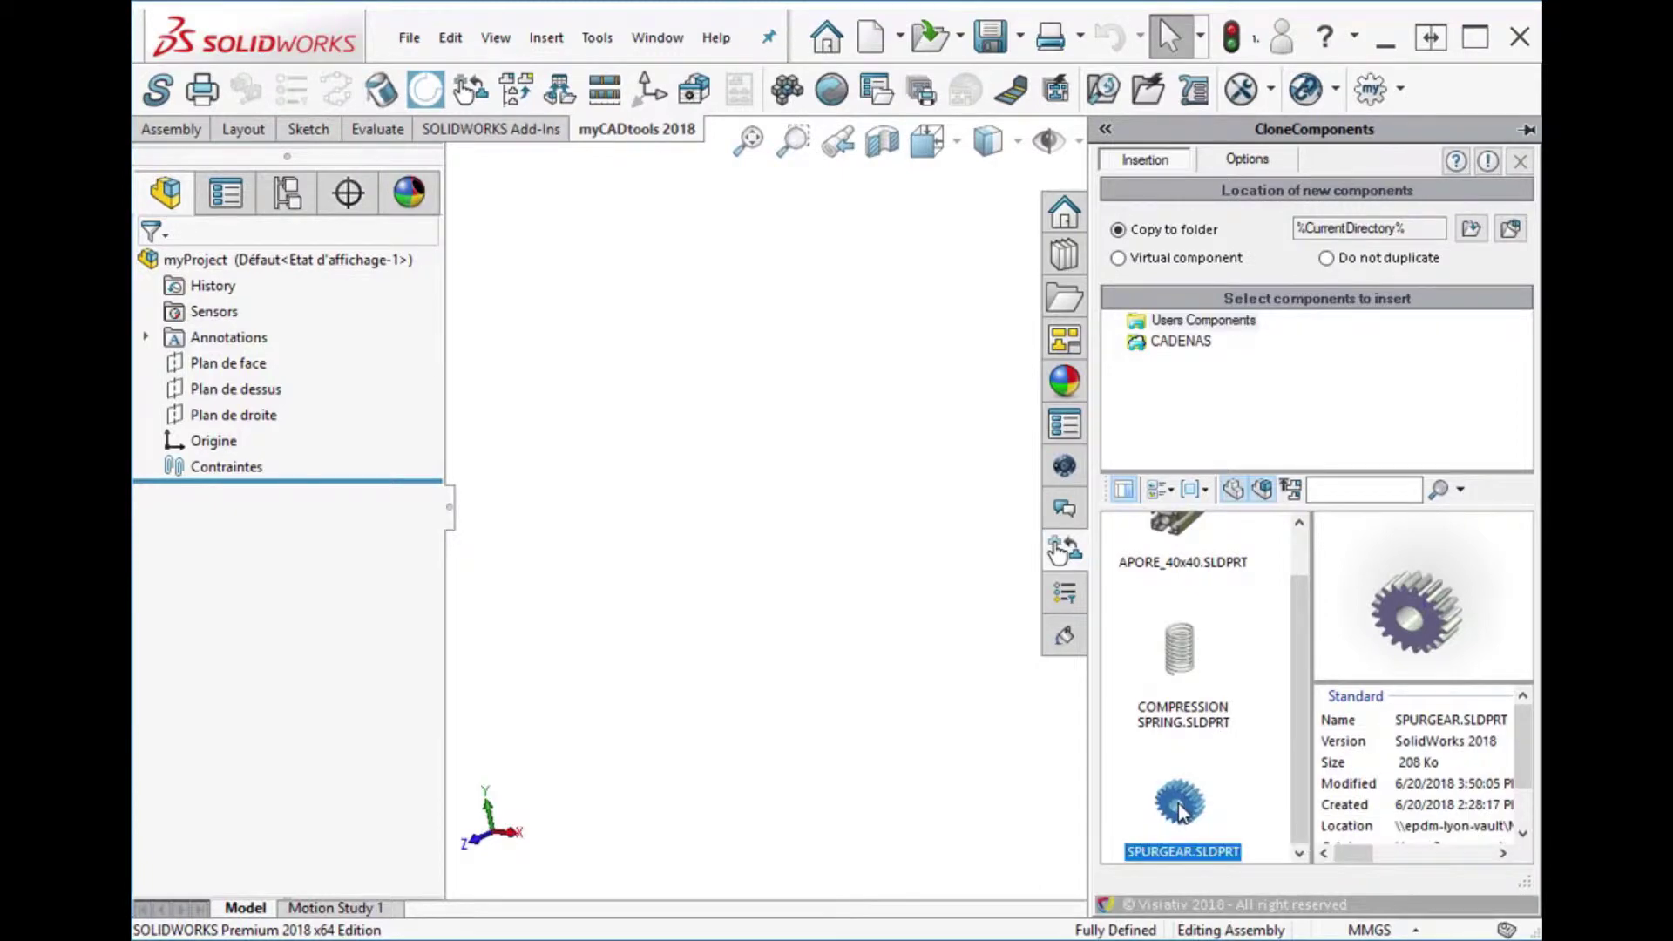
pyautogui.moveTo(1178, 803); pyautogui.dragTo(906, 521)
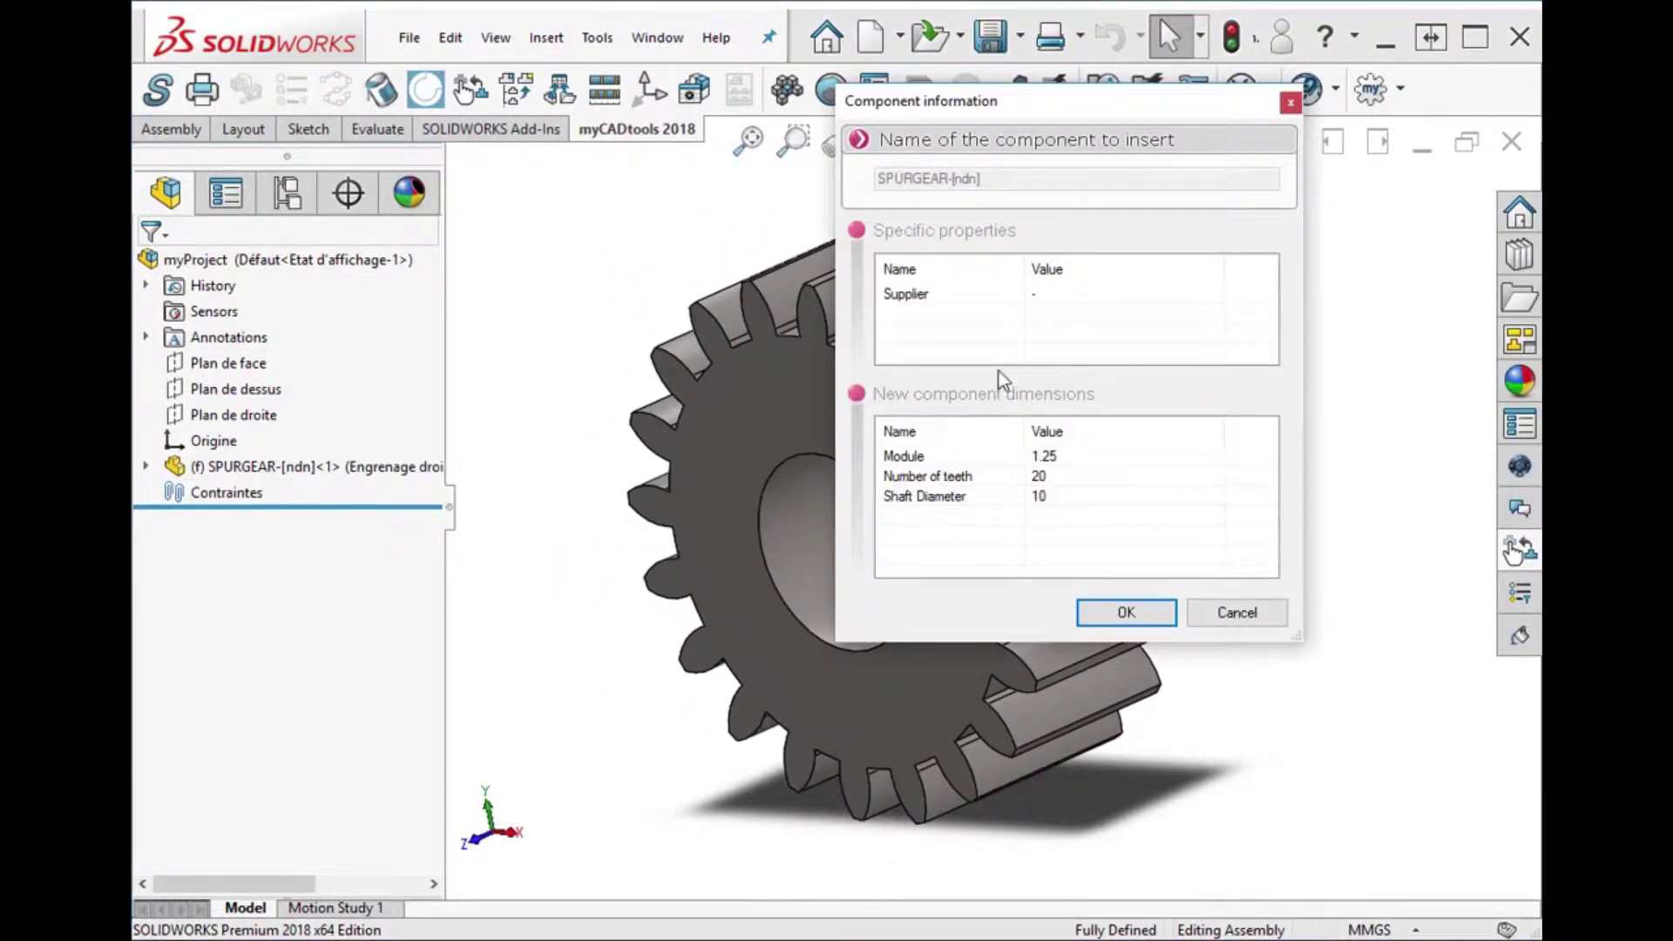
# Set Supplier Visiativ, Module 1.15 and 25 teeth, creating SPURGEAR_1,15_25_970
pyautogui.click(1048, 293)
pyautogui.write('Visiat')
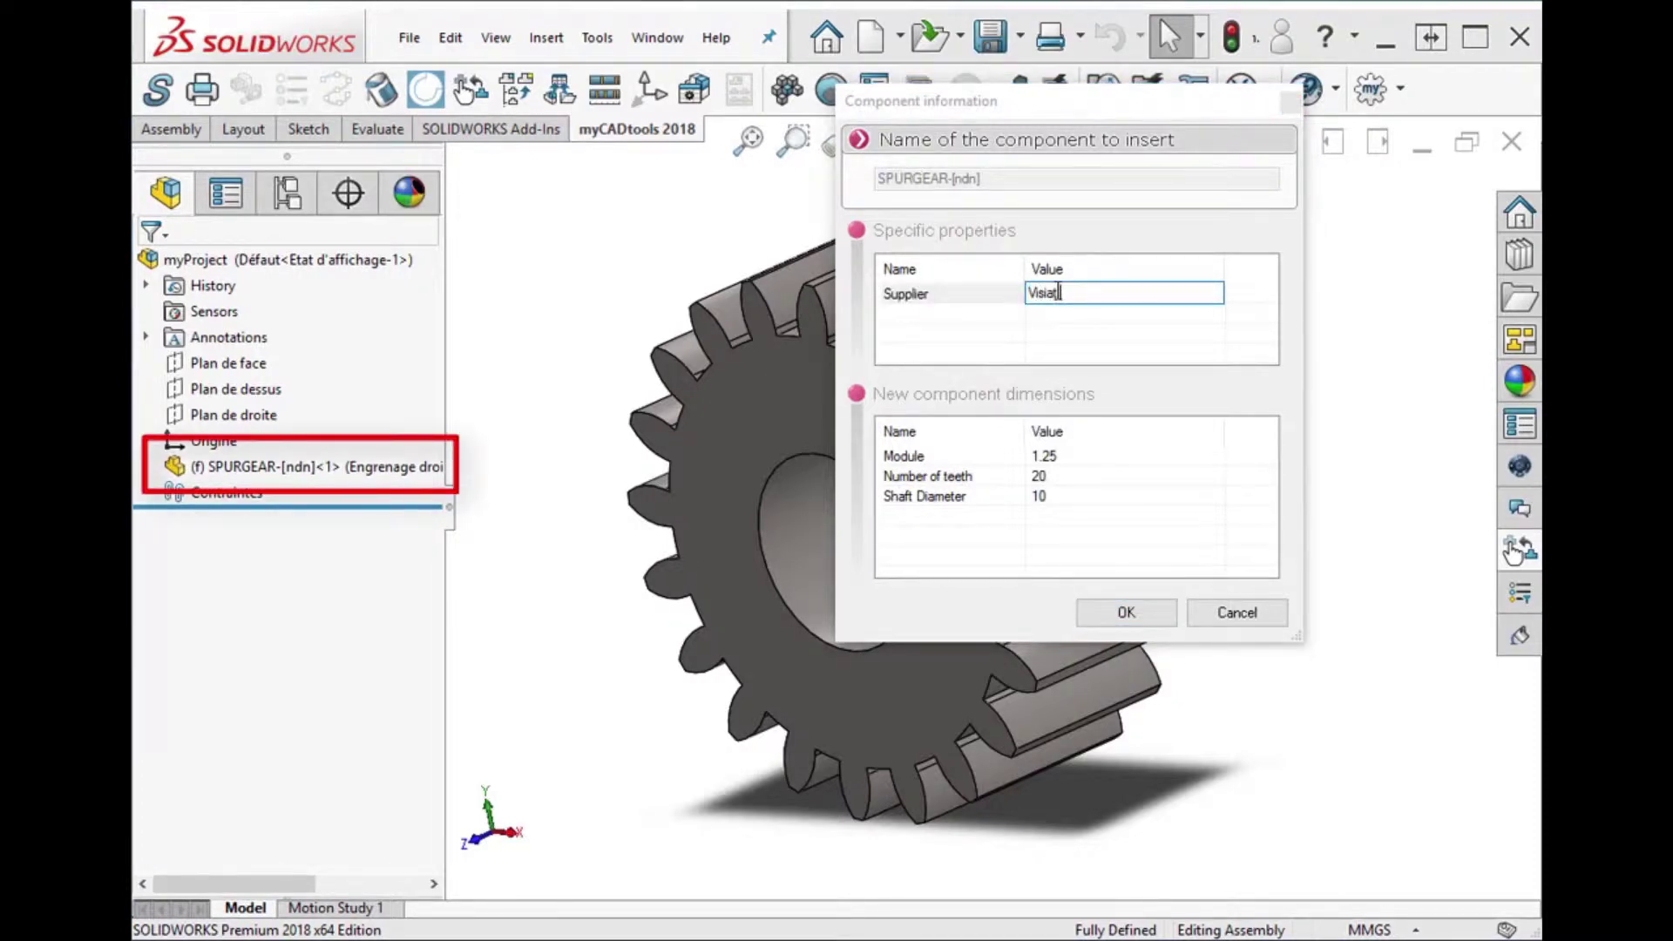
pyautogui.write('iv')
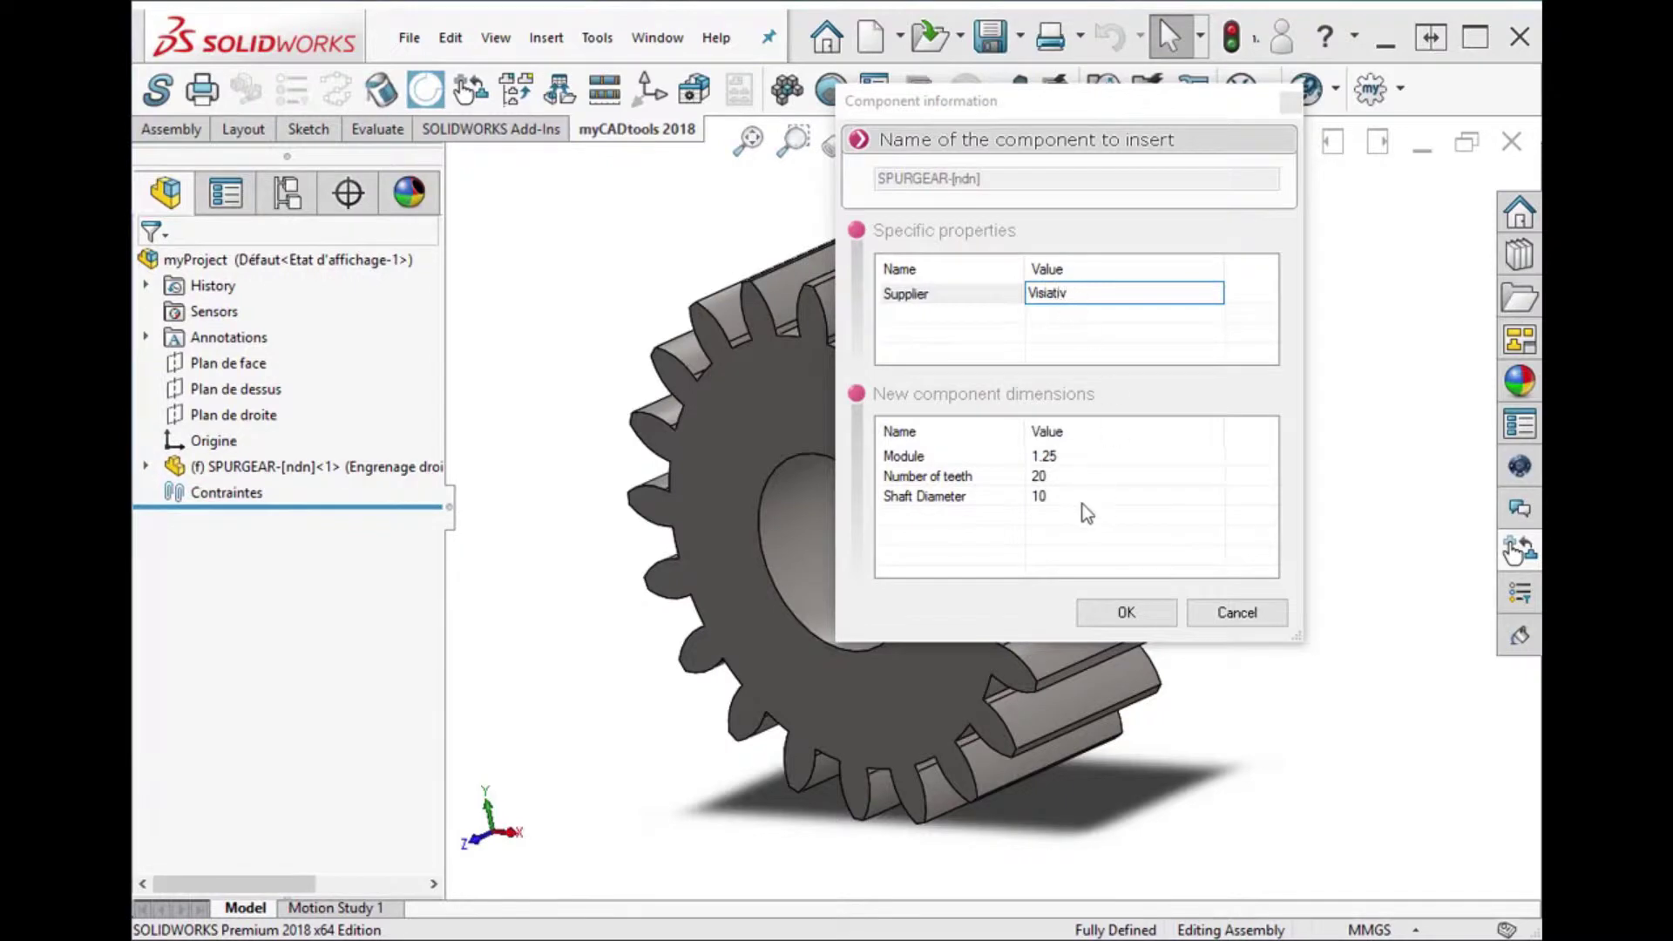
pyautogui.click(1056, 459)
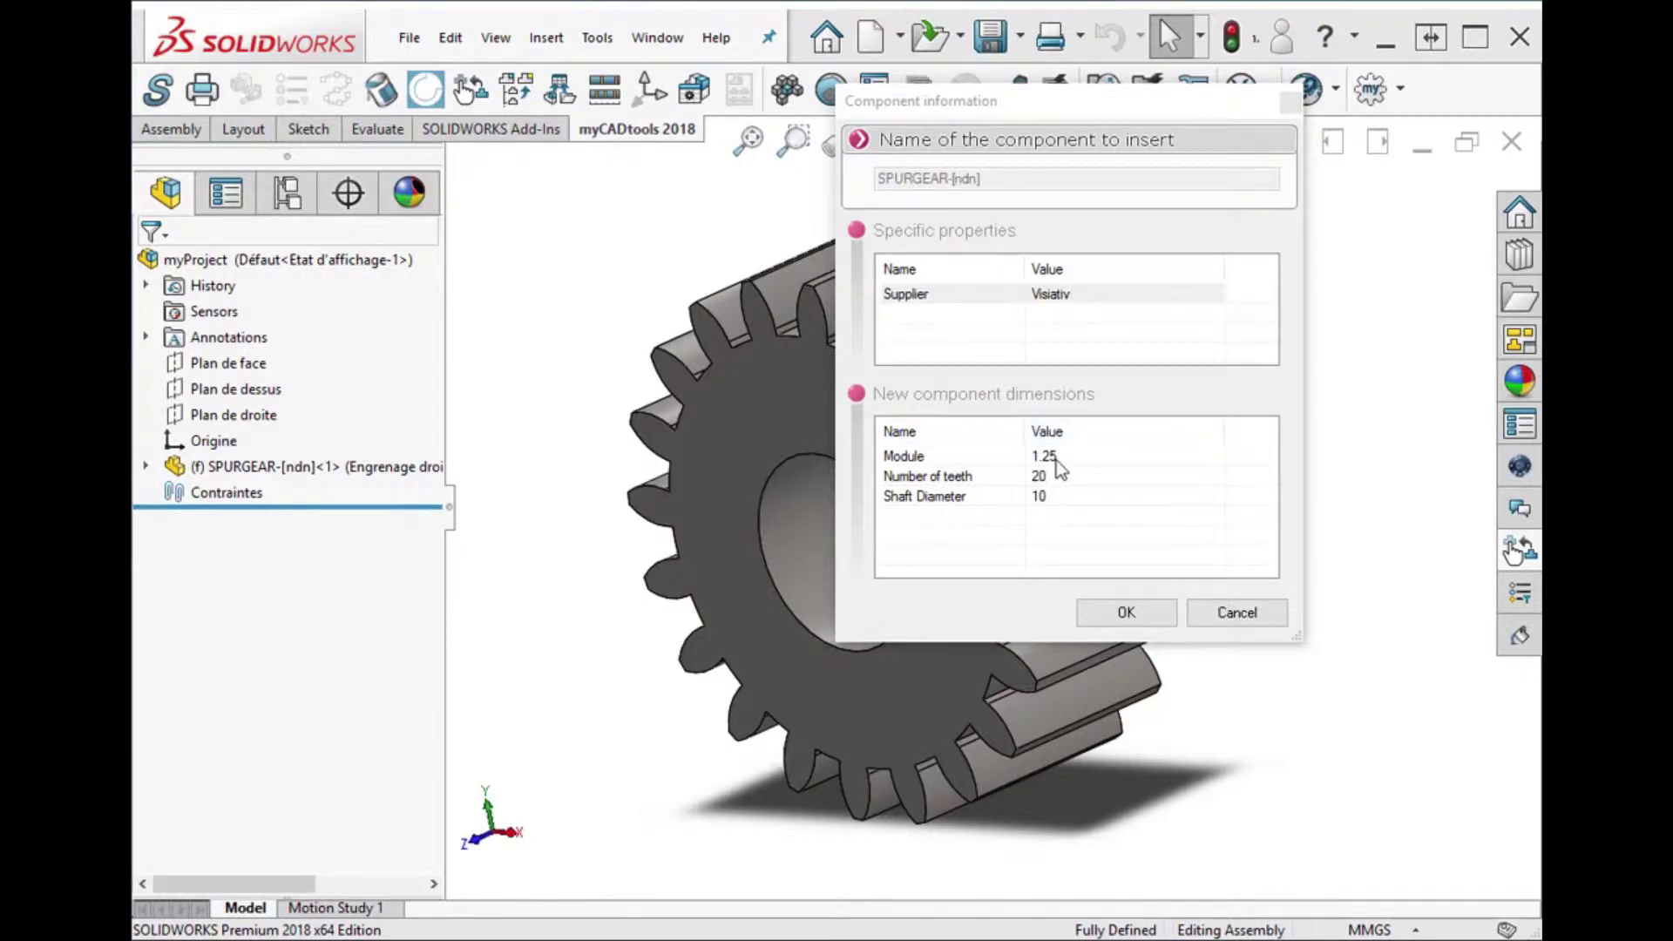
pyautogui.moveTo(1052, 460); pyautogui.dragTo(1013, 459)
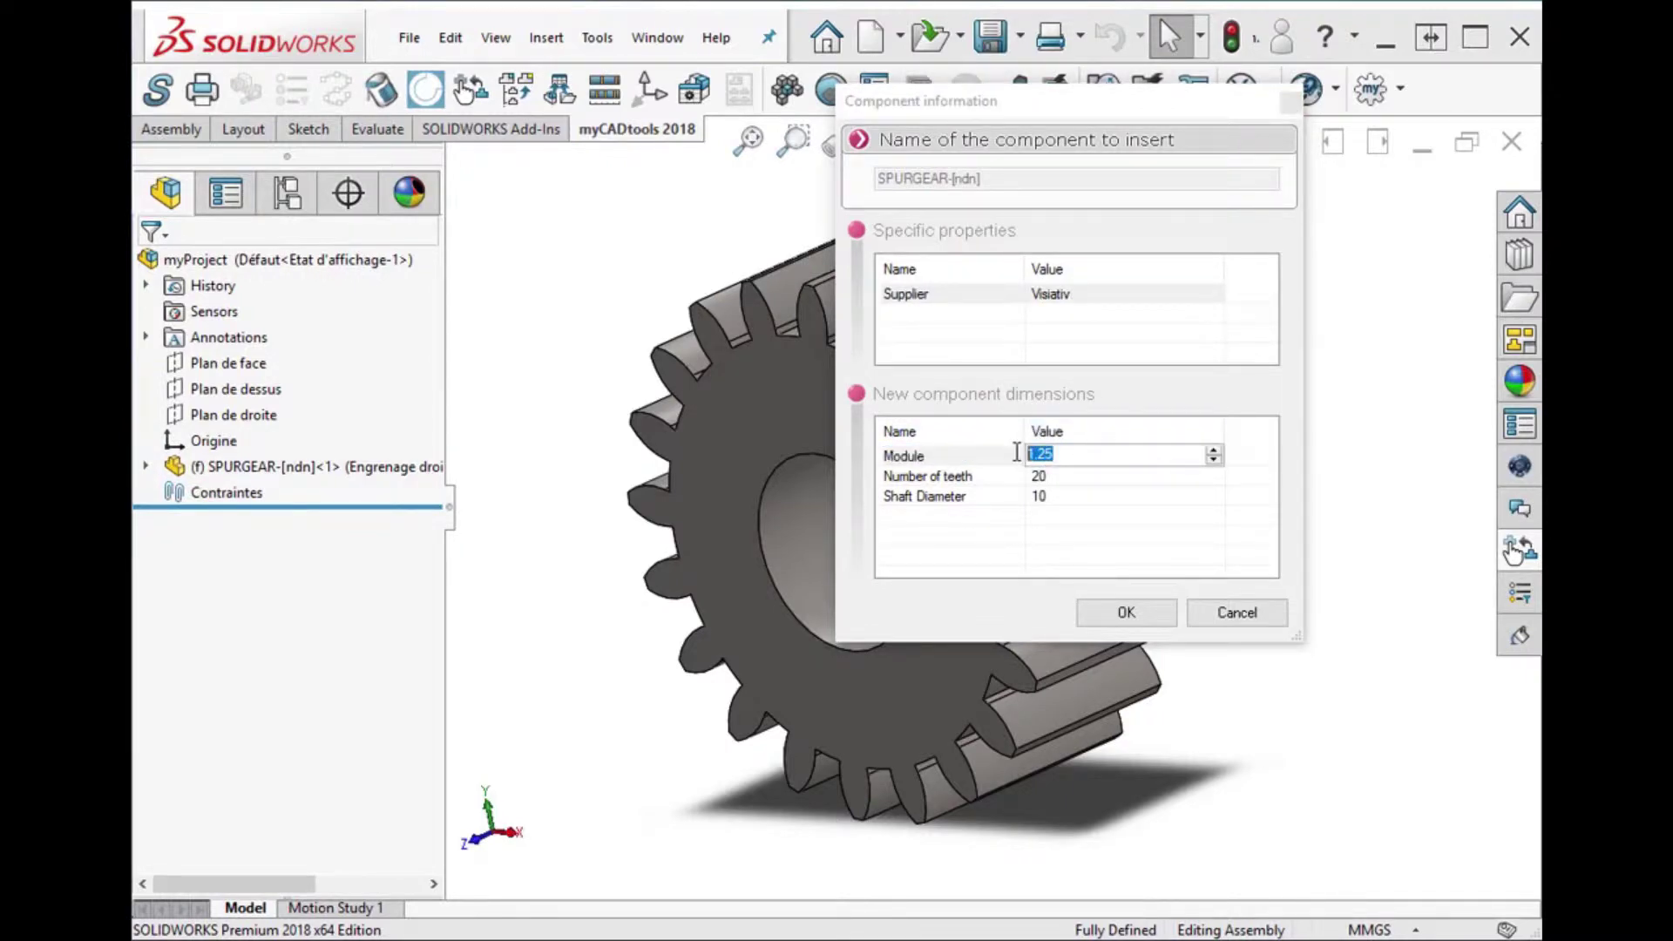
pyautogui.write('1.15')
pyautogui.click(1062, 478)
pyautogui.moveTo(1074, 478); pyautogui.dragTo(1015, 479)
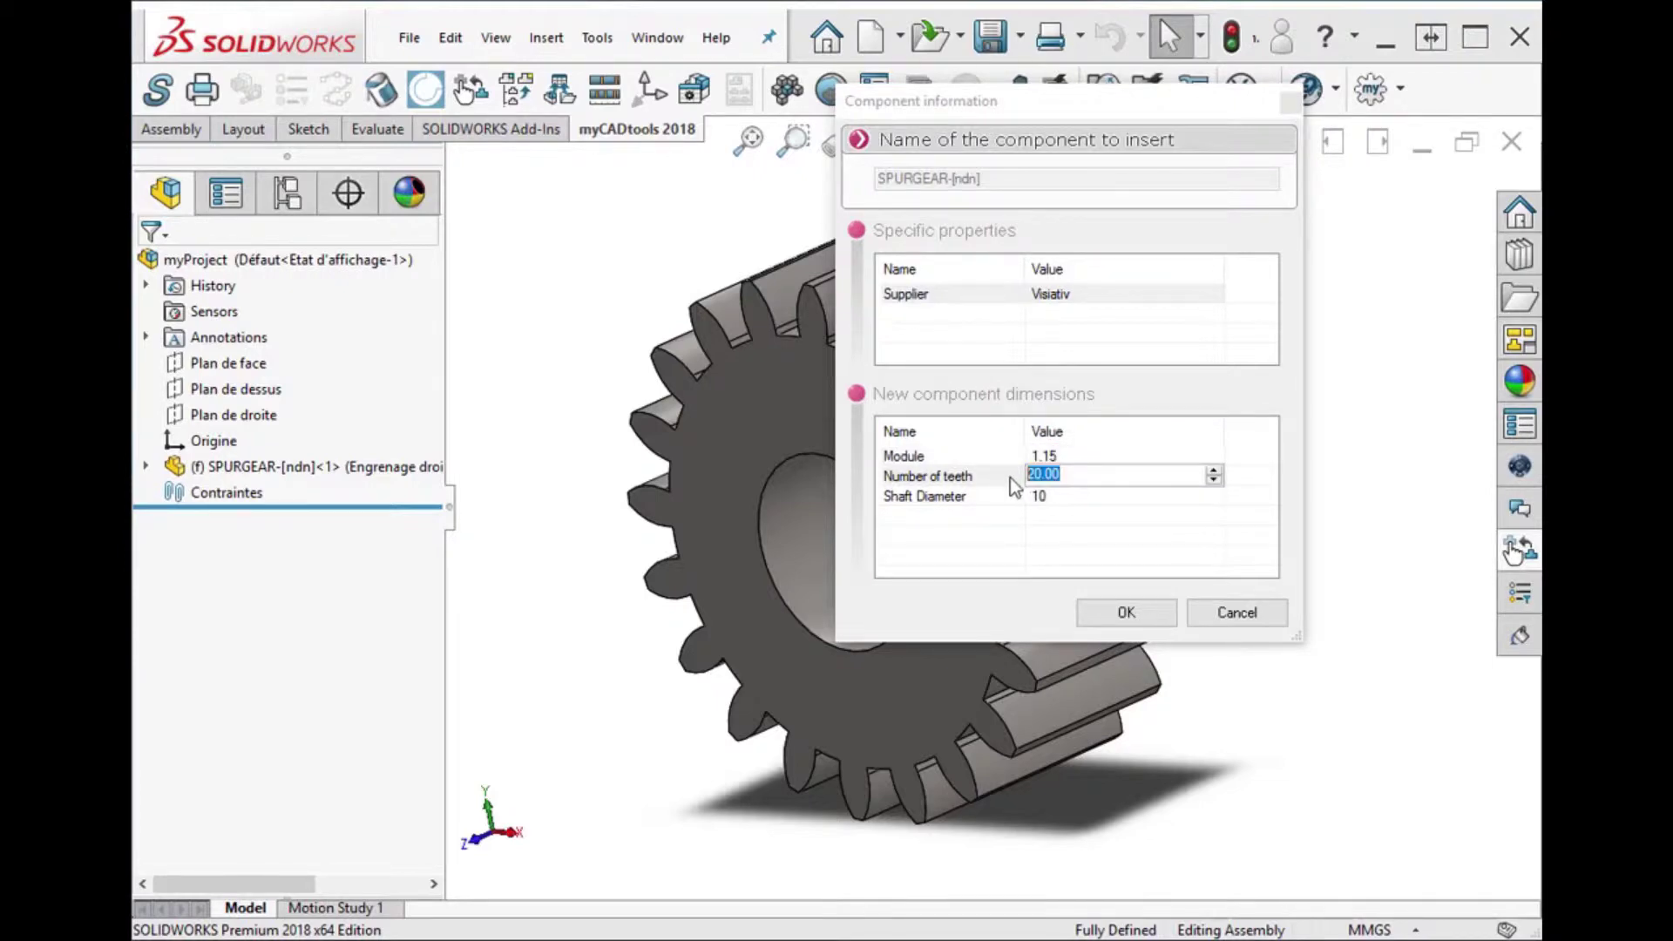
pyautogui.write('25')
pyautogui.press('Return')
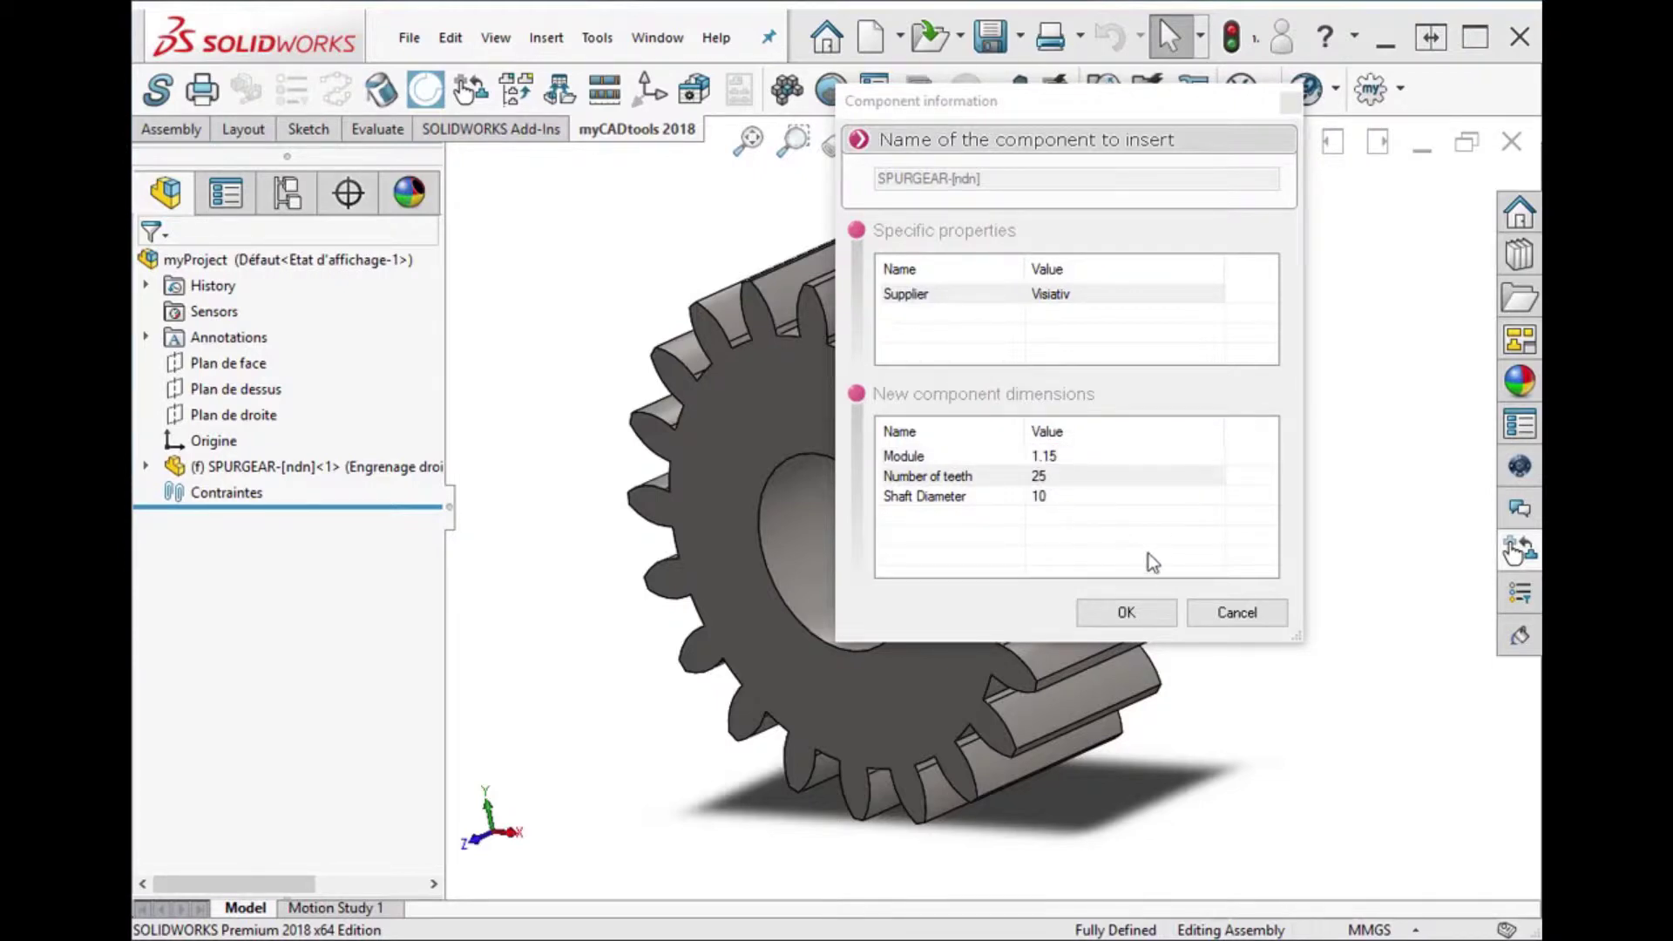
pyautogui.click(1118, 617)
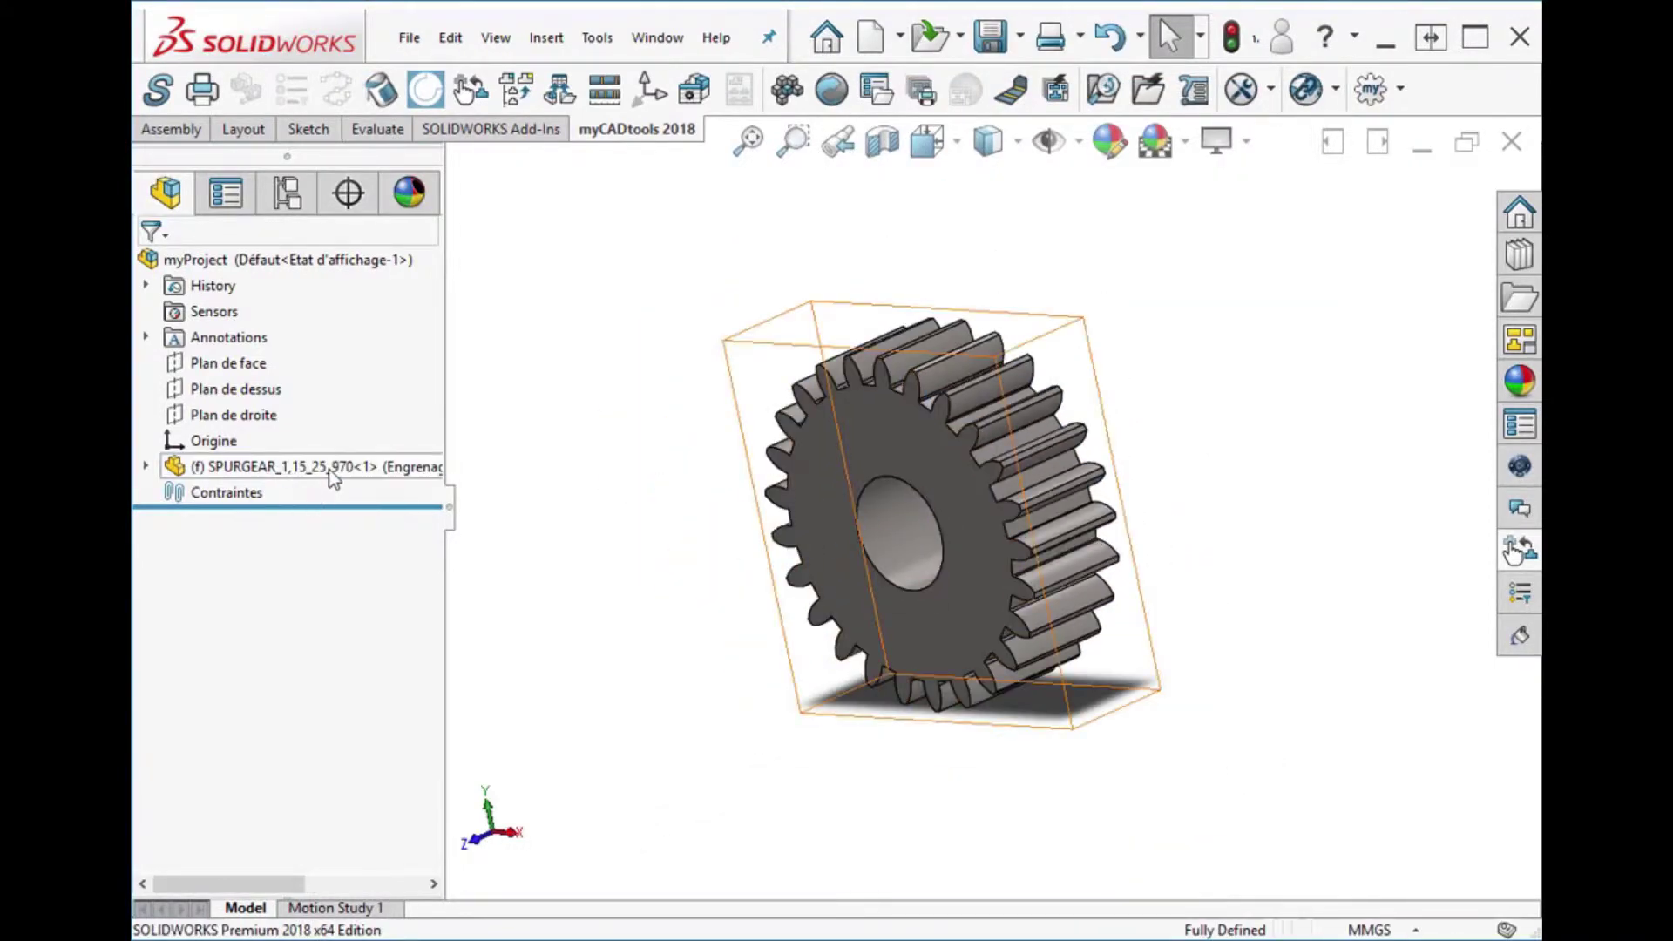
# Select and deselect the new gear, zoom the view, and reopen CloneComponents
pyautogui.click(333, 476)
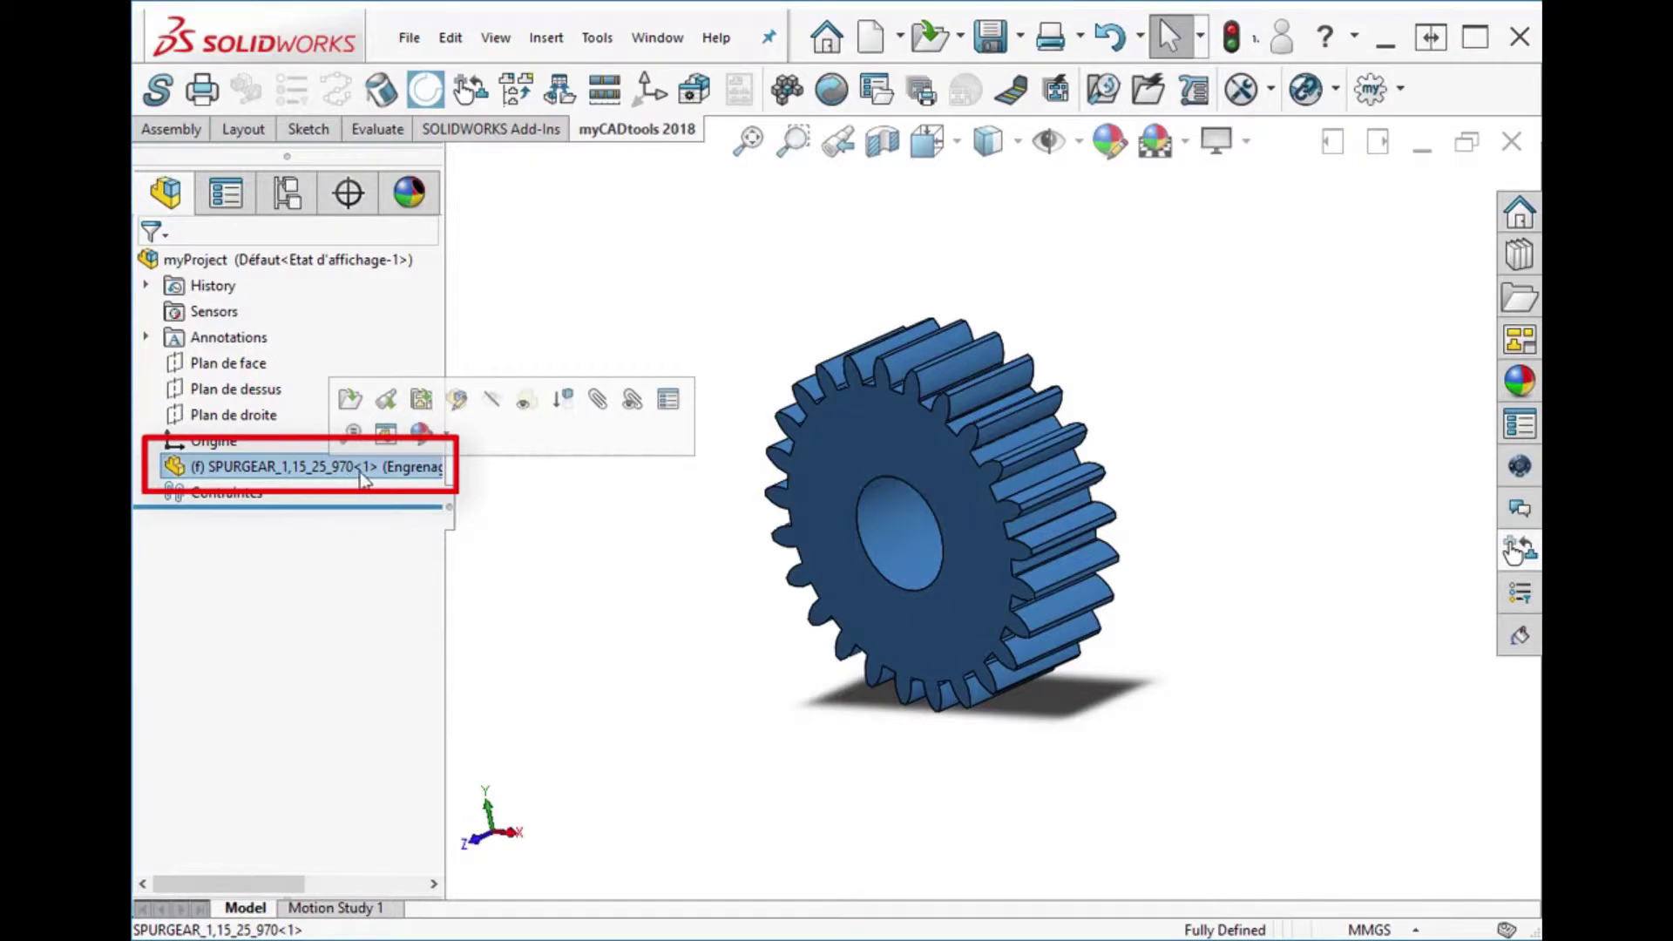
pyautogui.click(777, 676)
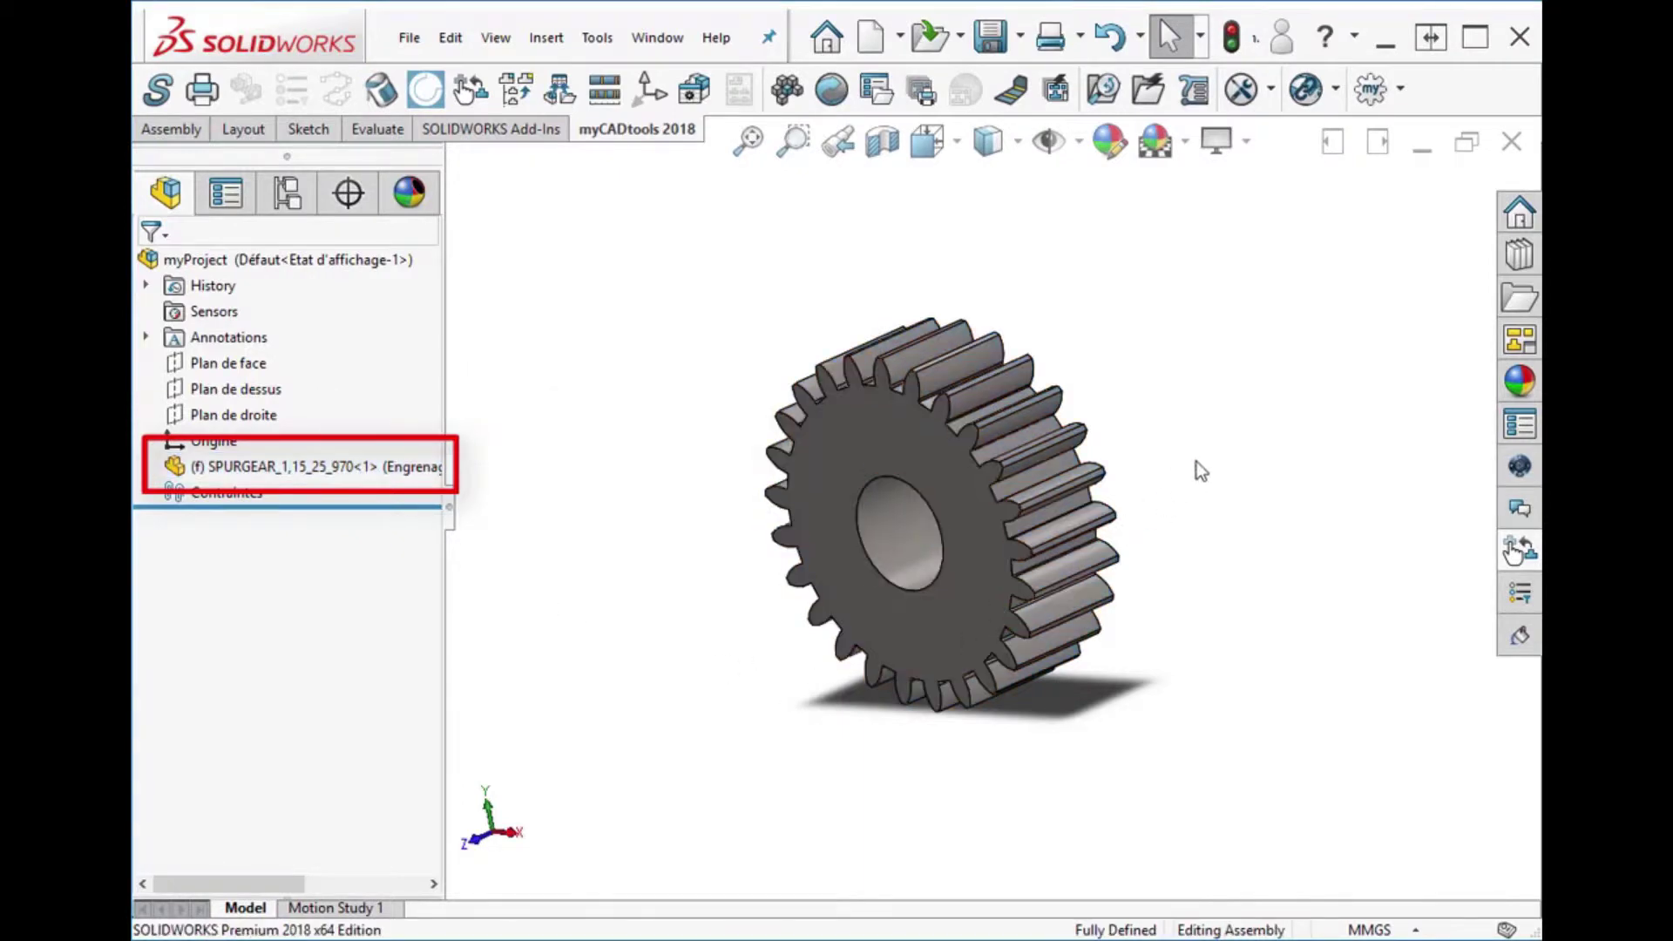
pyautogui.scroll(-1, 1195, 460)
pyautogui.scroll(-2, 1195, 460)
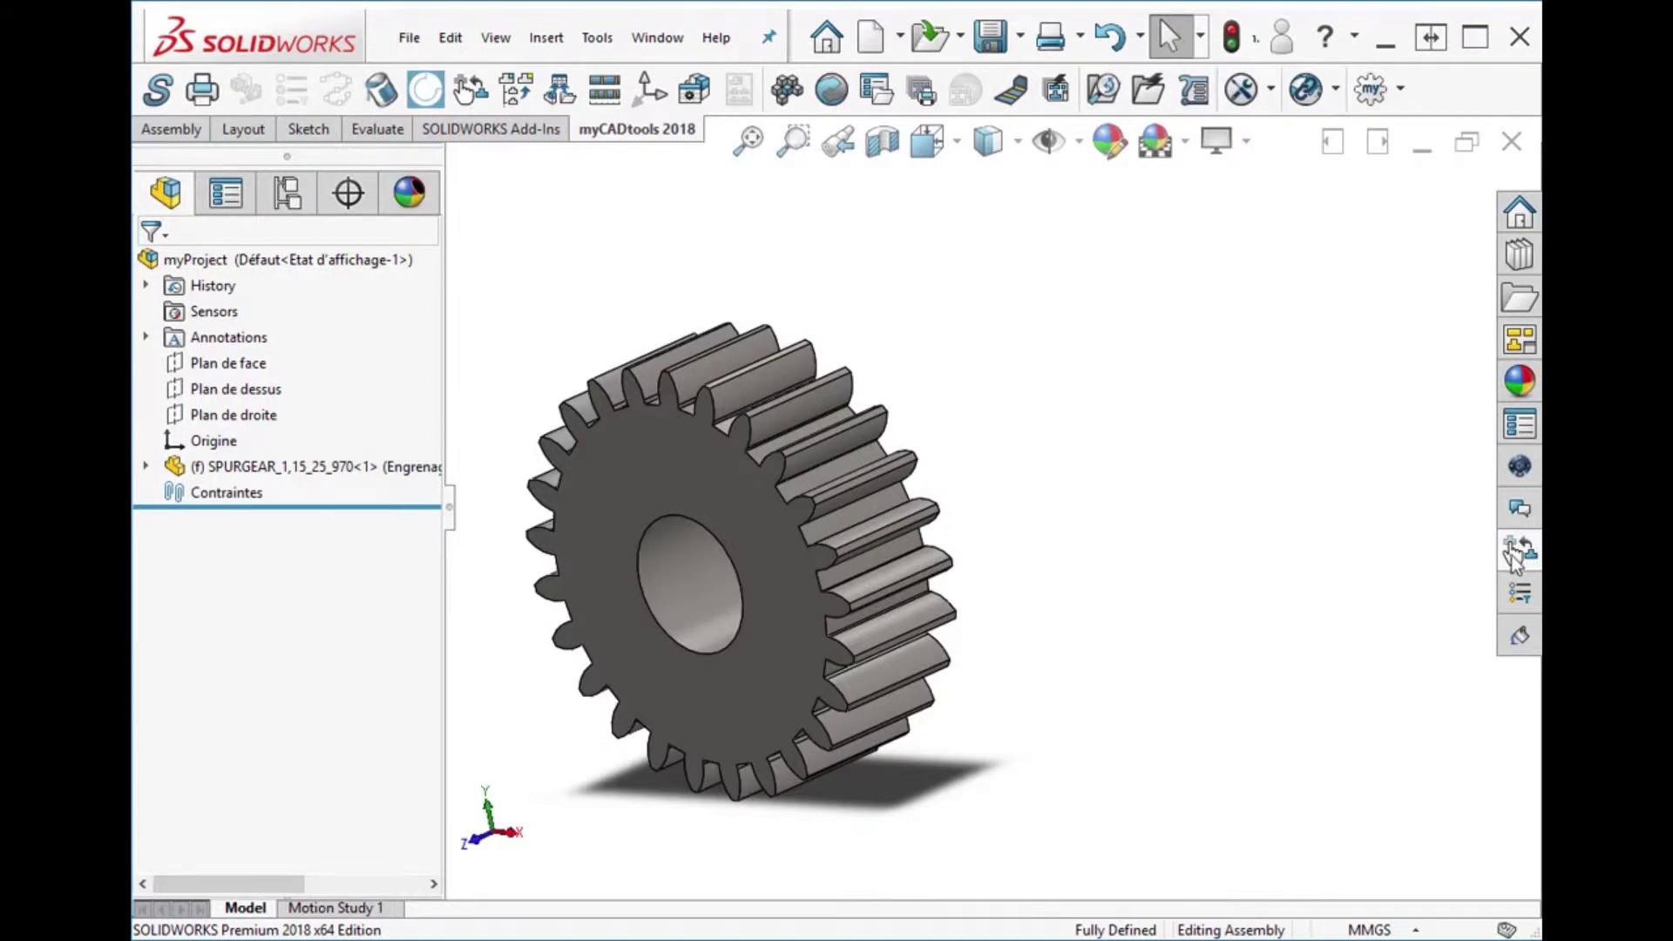
pyautogui.click(1518, 550)
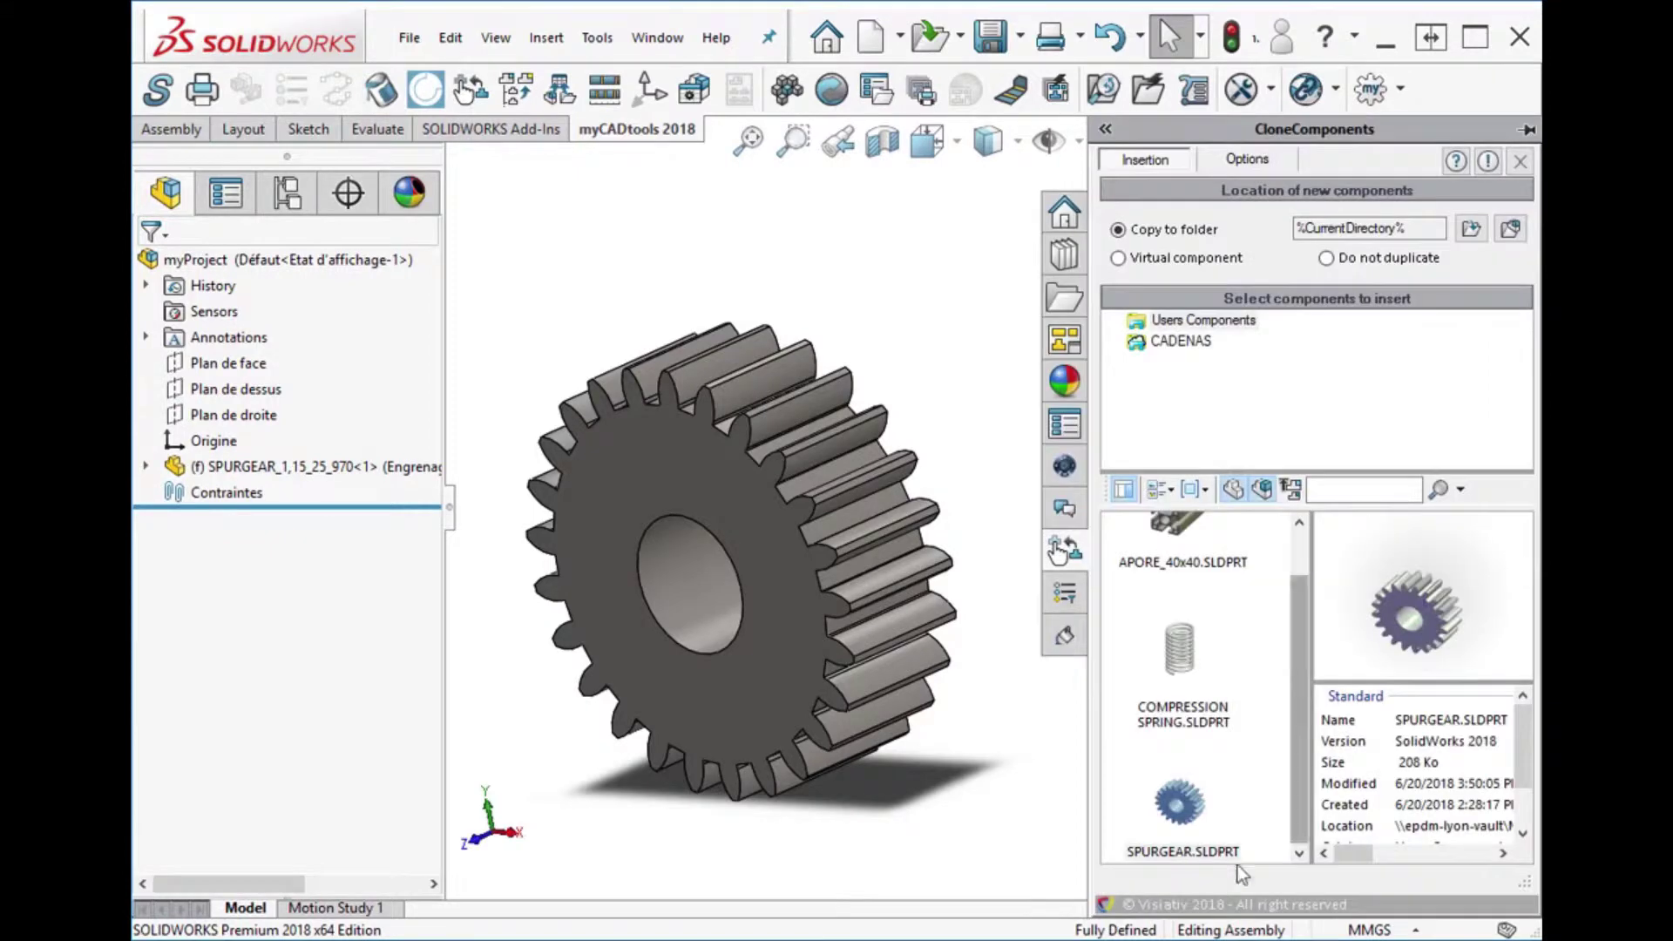
# Open the original SPURGEAR.SLDPRT part document from its thumbnail's context menu
pyautogui.rightClick(1178, 798)
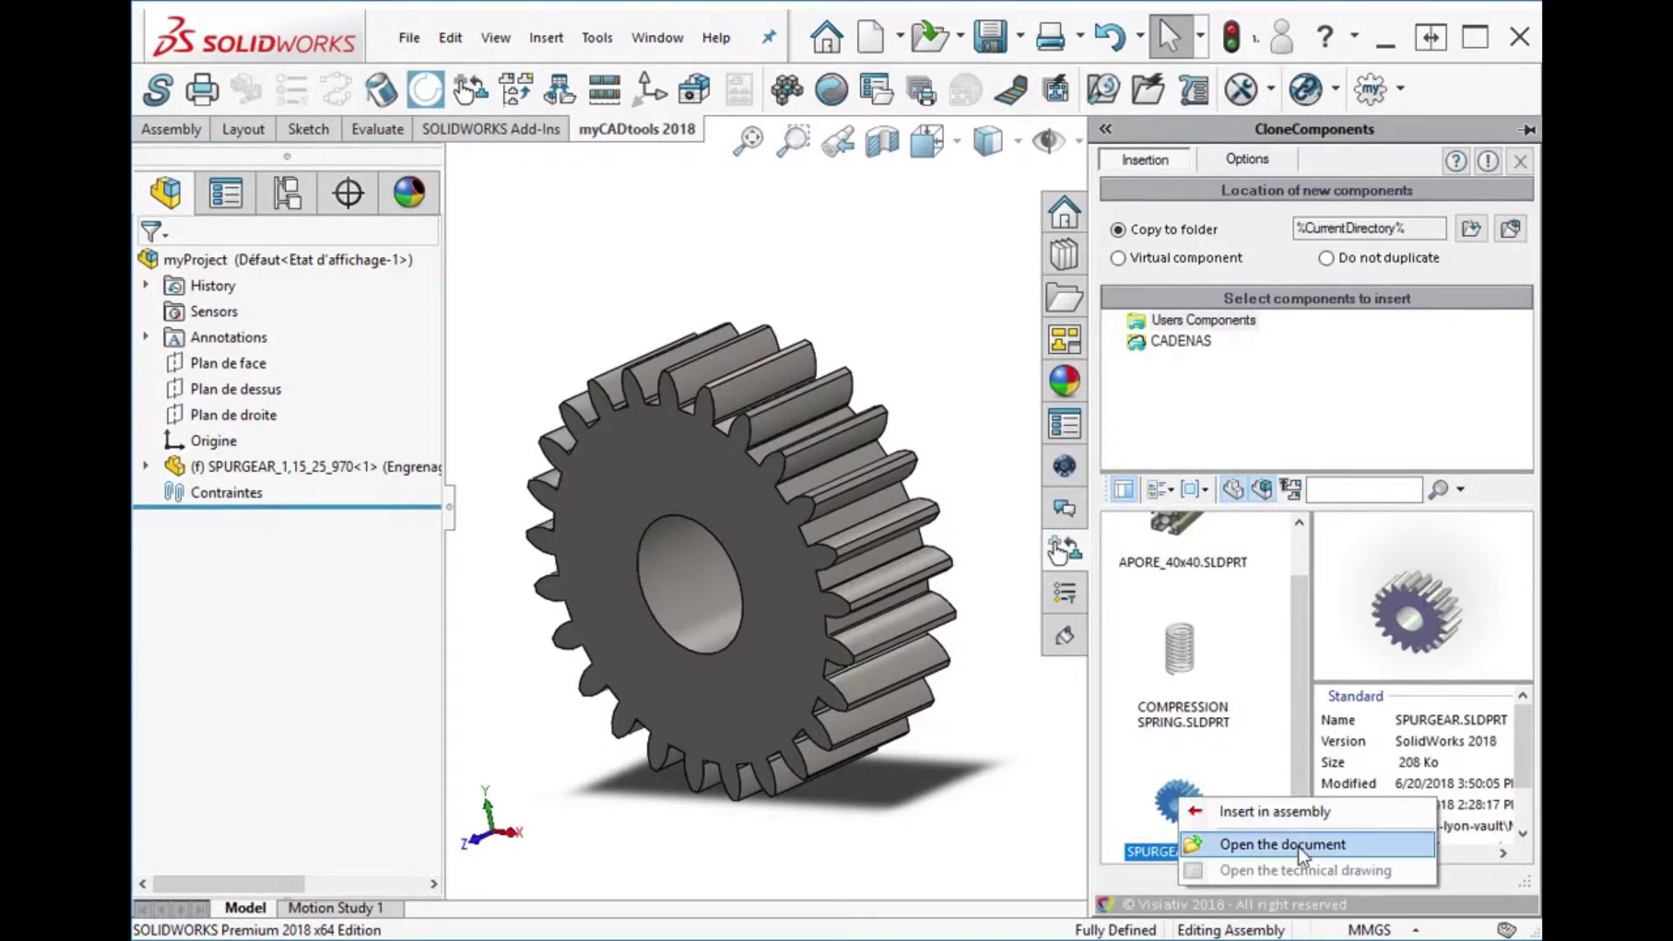
pyautogui.click(1298, 845)
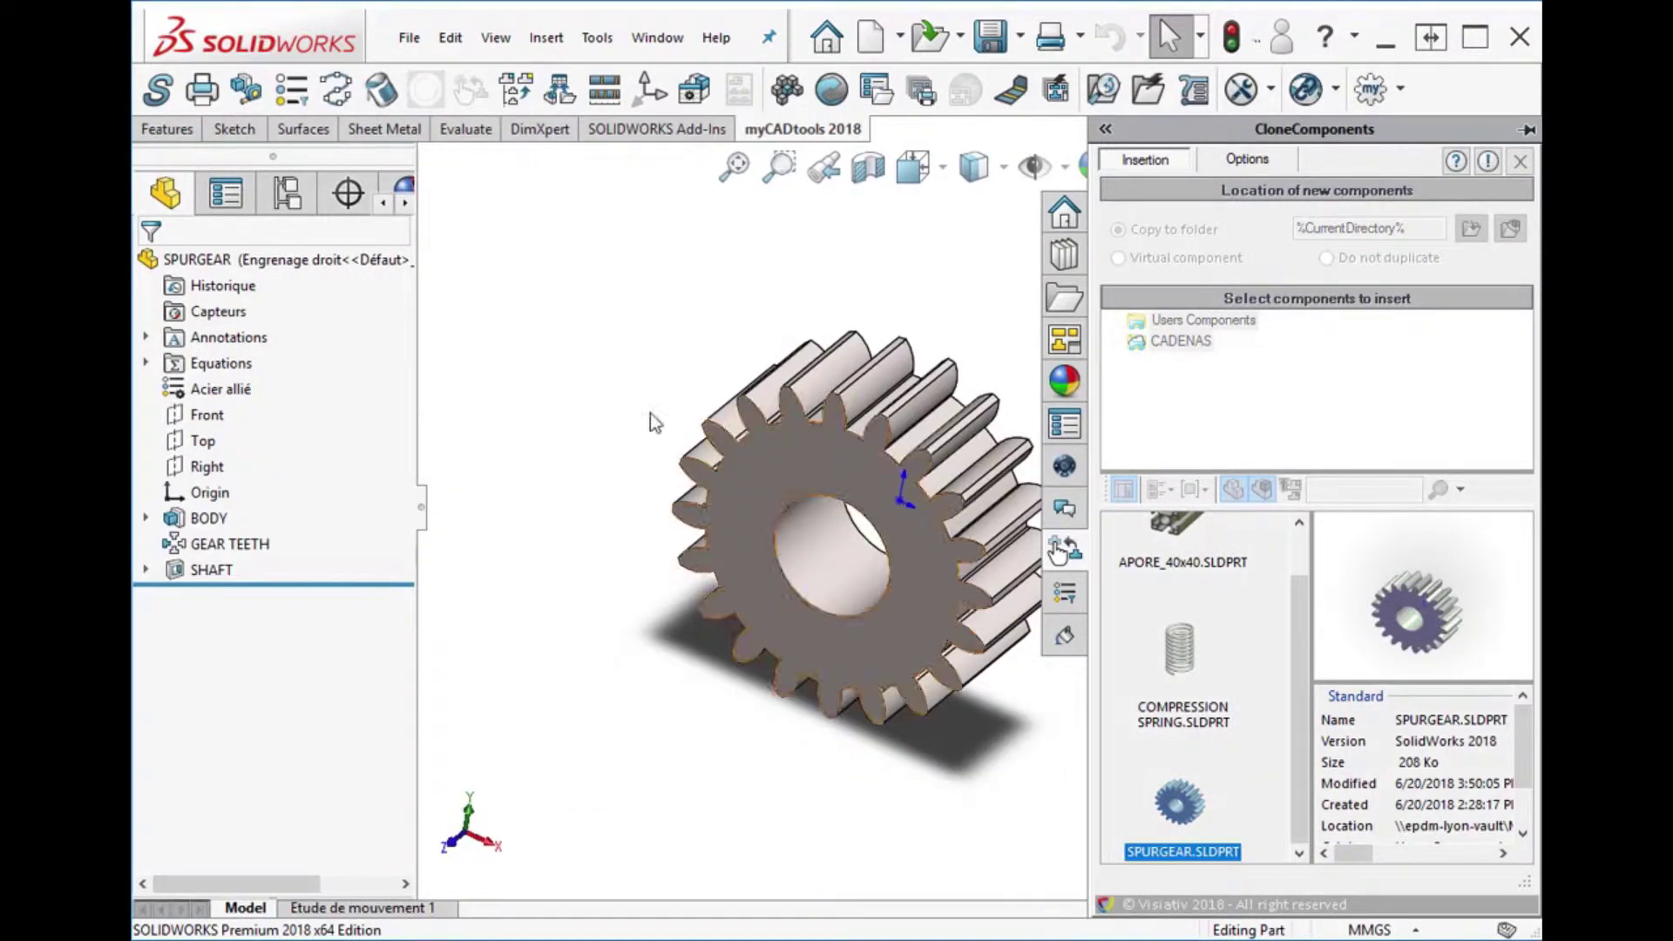
pyautogui.click(409, 37)
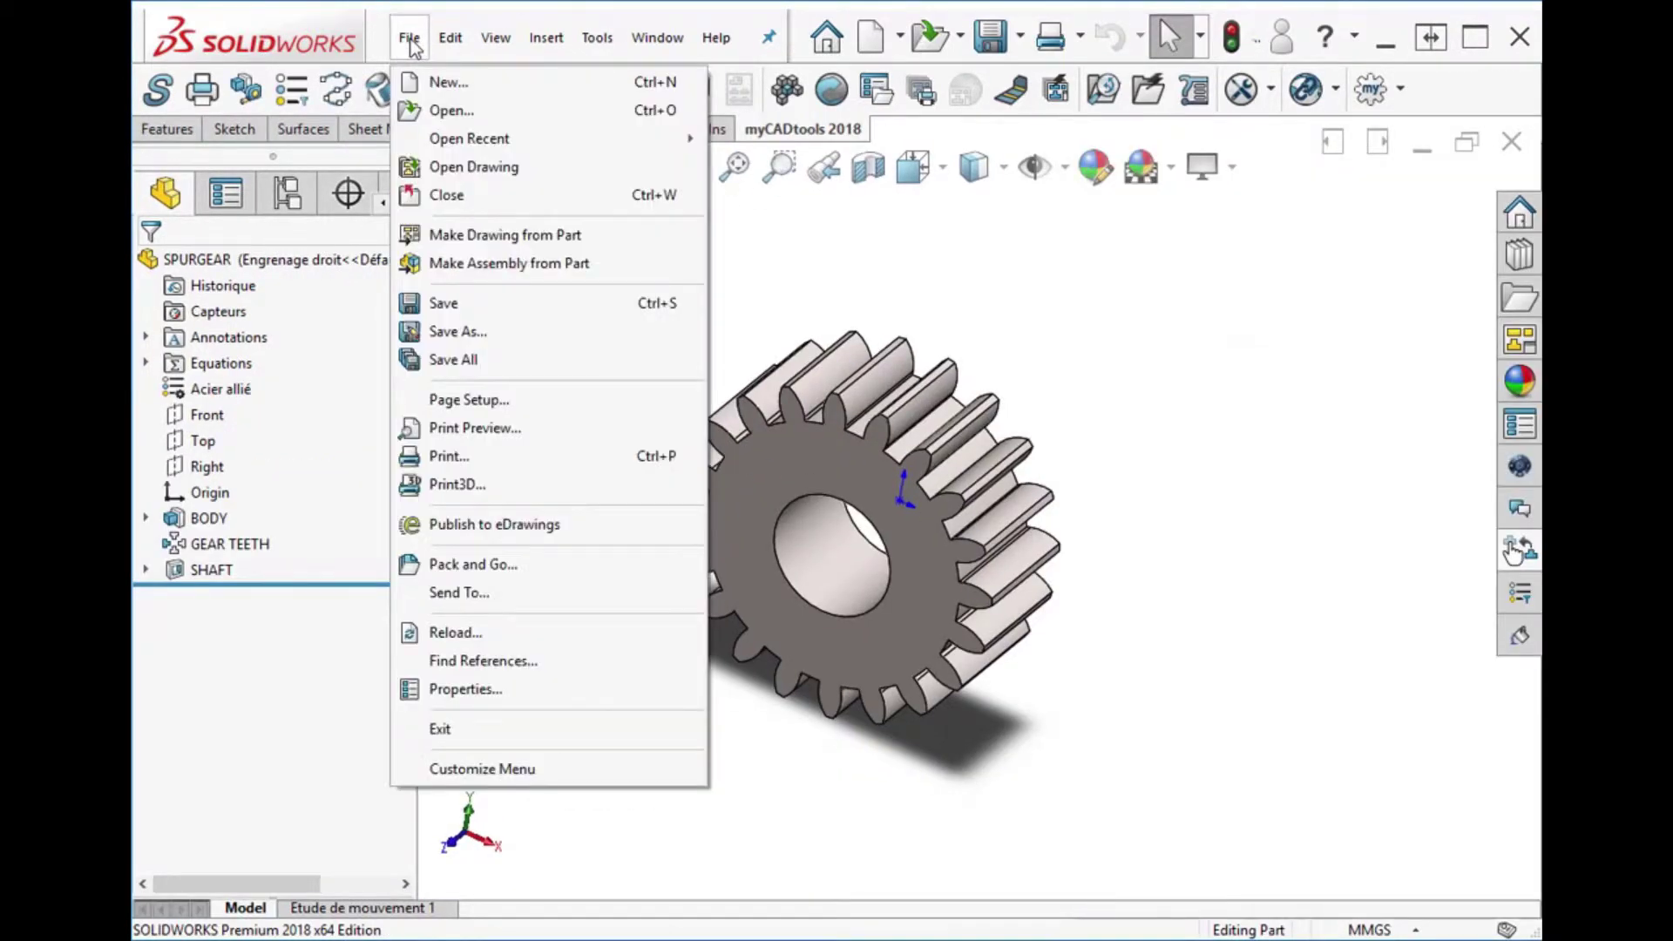
# Add a Text custom property CC_Color to the SPURGEAR part
pyautogui.click(479, 689)
pyautogui.moveTo(797, 770)
pyautogui.mouseDown(button='middle')
pyautogui.moveTo(1094, 776)
pyautogui.moveTo(1105, 799)
pyautogui.mouseUp(button='middle')
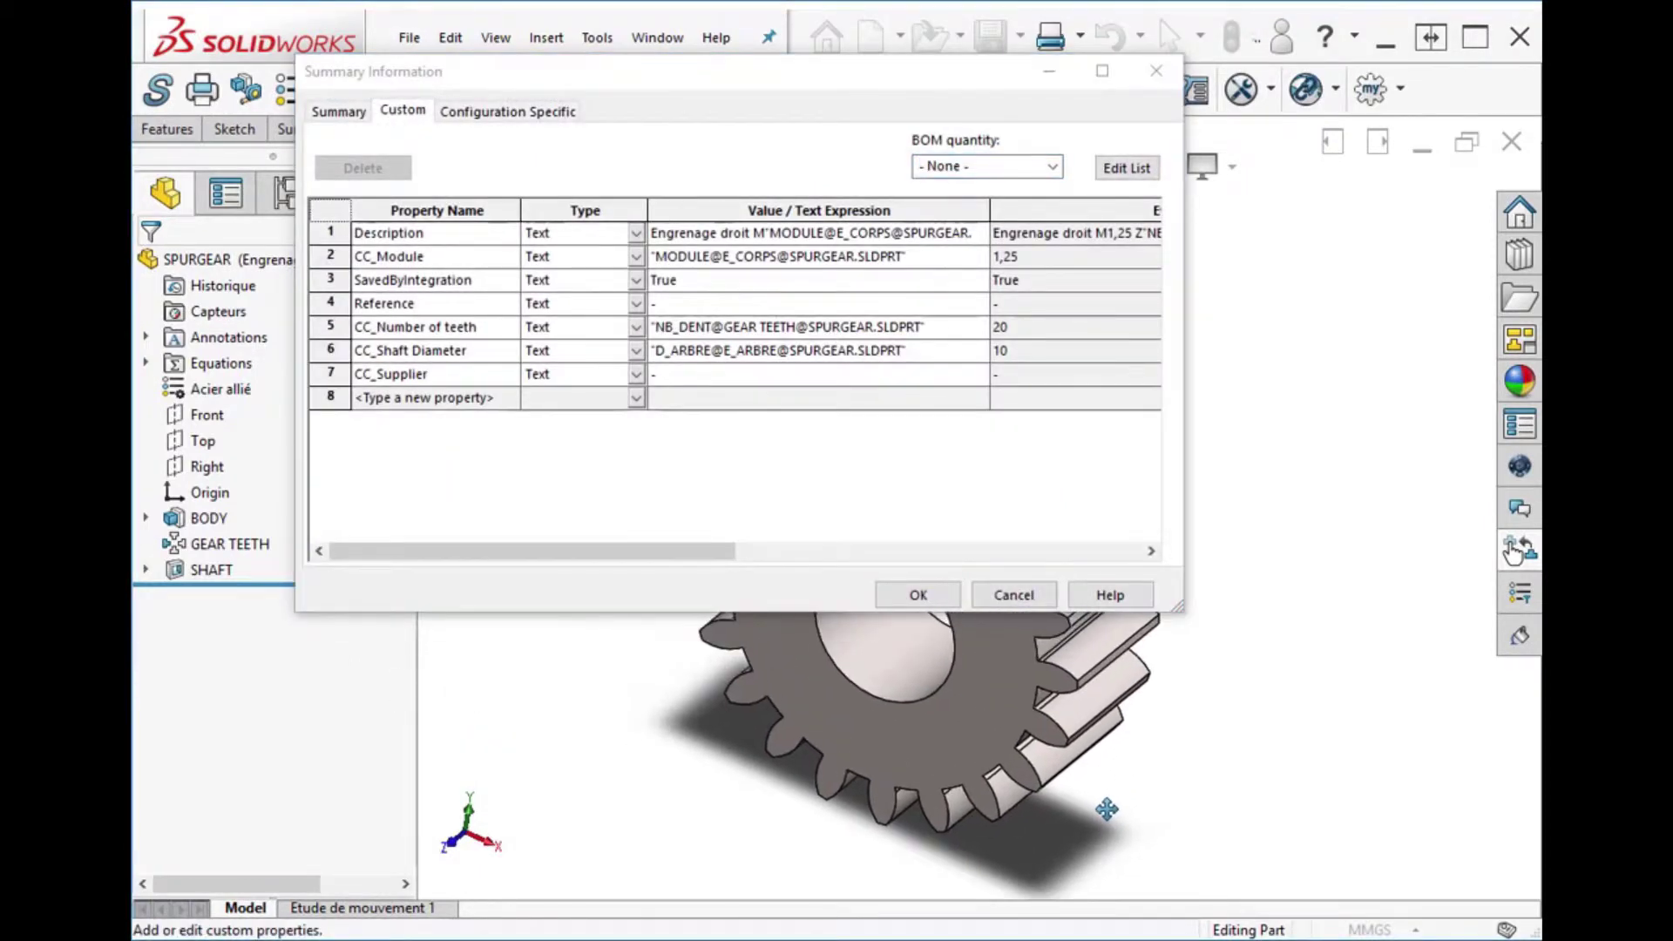
pyautogui.click(393, 397)
pyautogui.write('CC_Co')
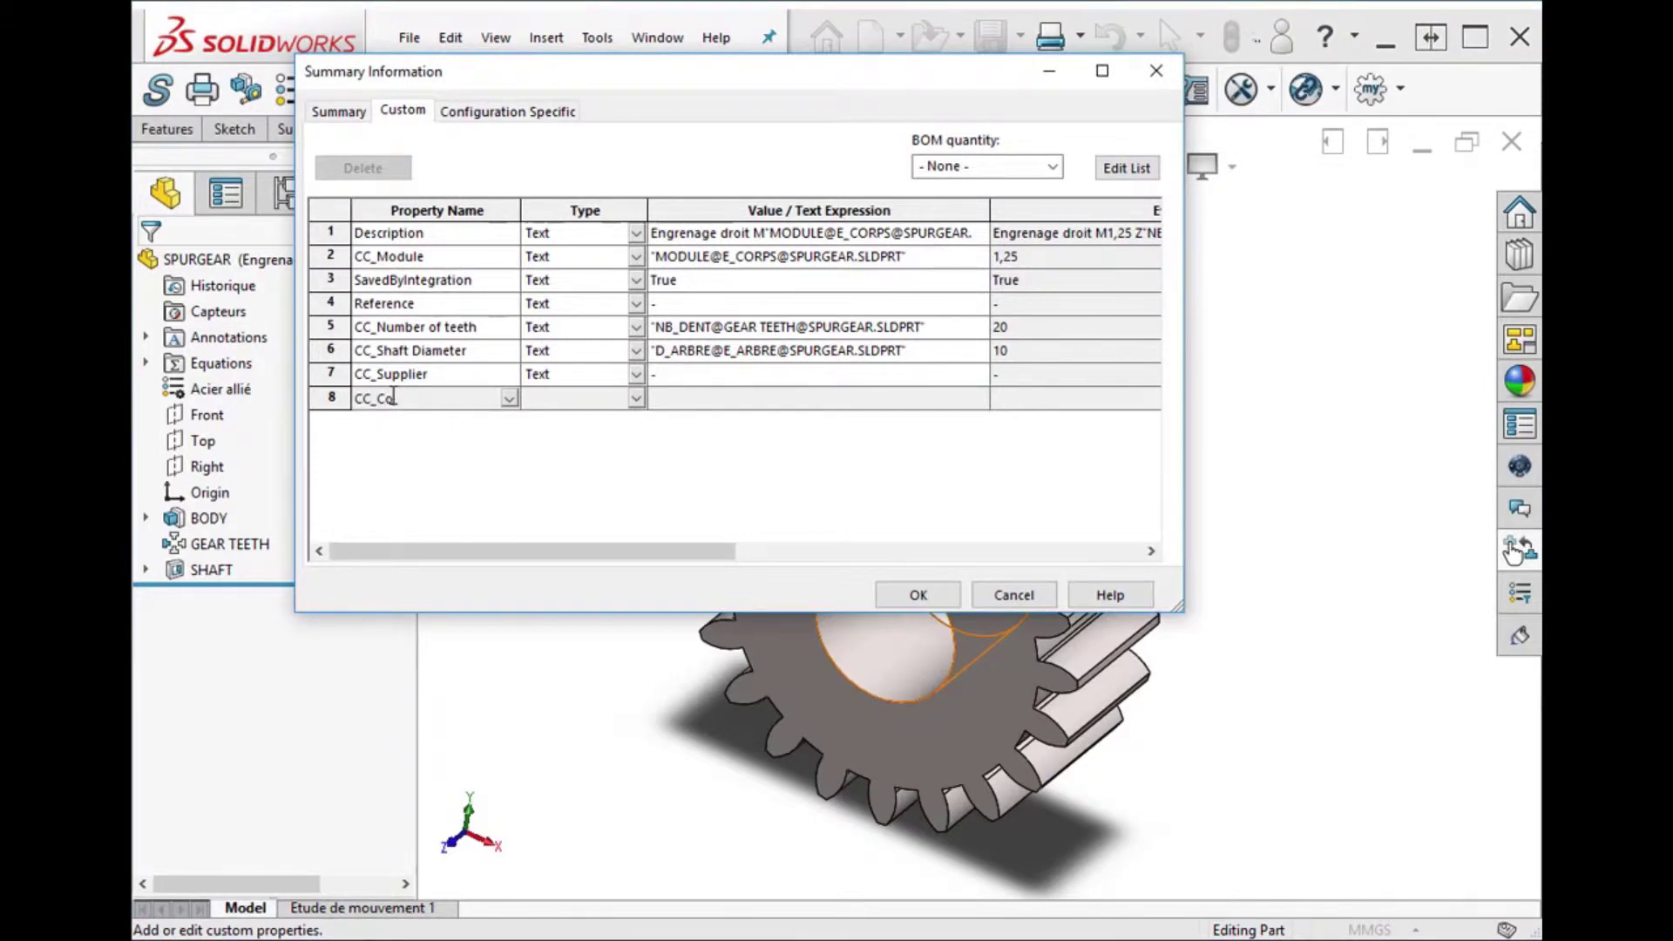
pyautogui.write('lor')
pyautogui.click(559, 397)
pyautogui.click(711, 399)
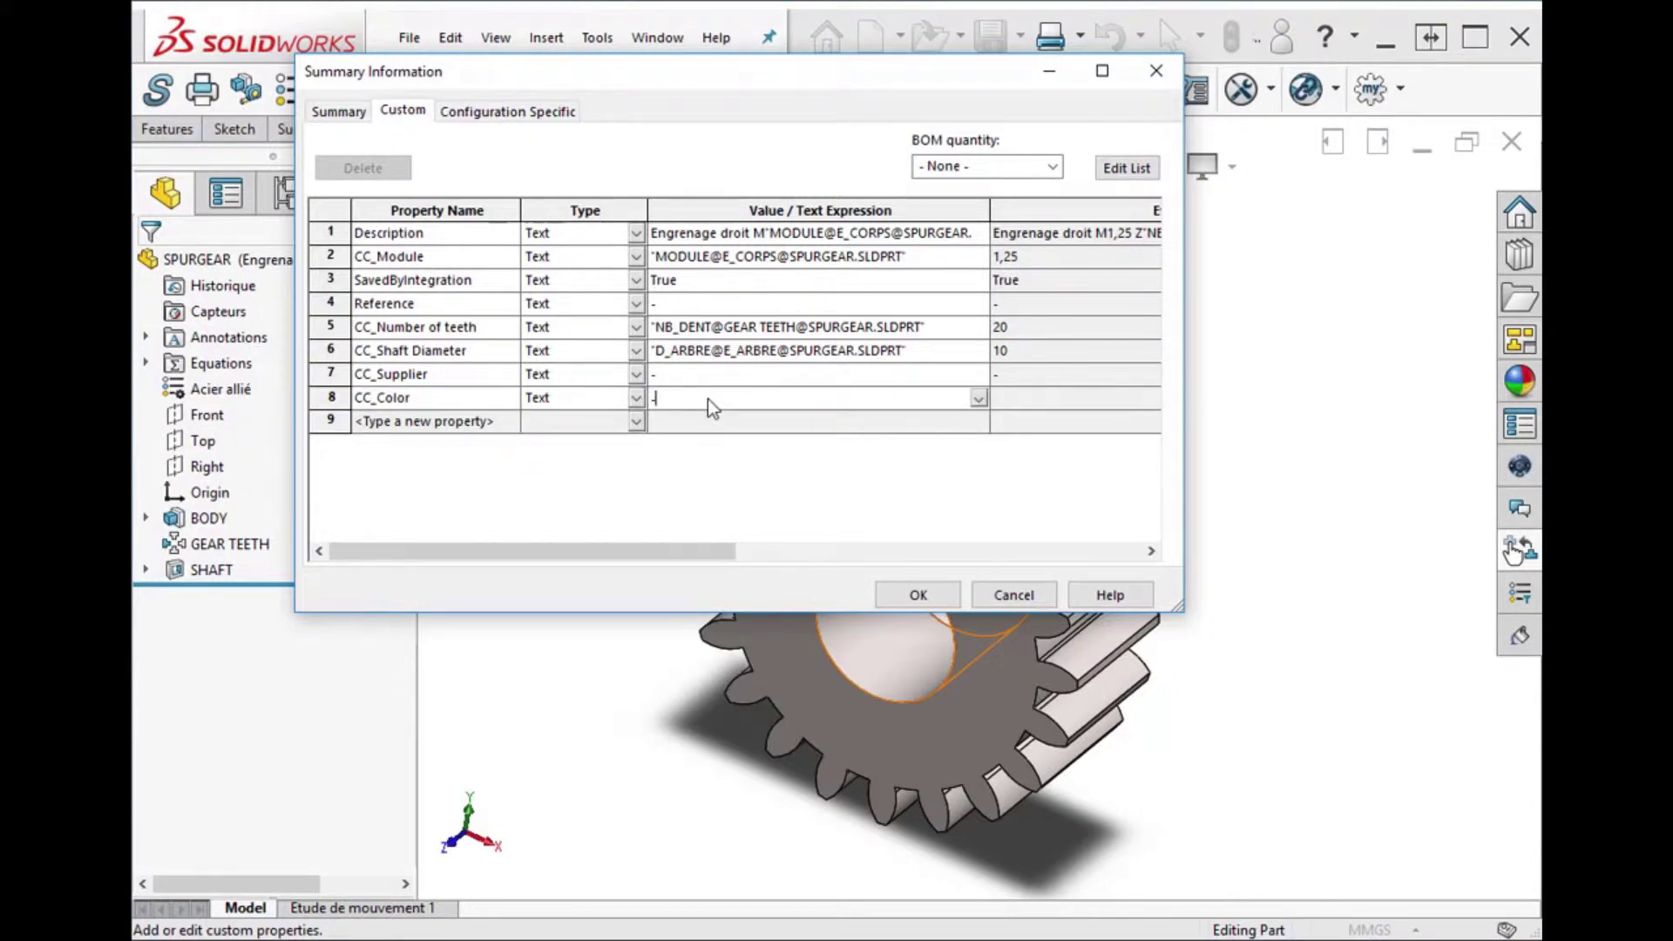
# Add Text property CC_Width linked to the Width@BODY dimension (10), then close
pyautogui.click(395, 420)
pyautogui.write('CC_Wi')
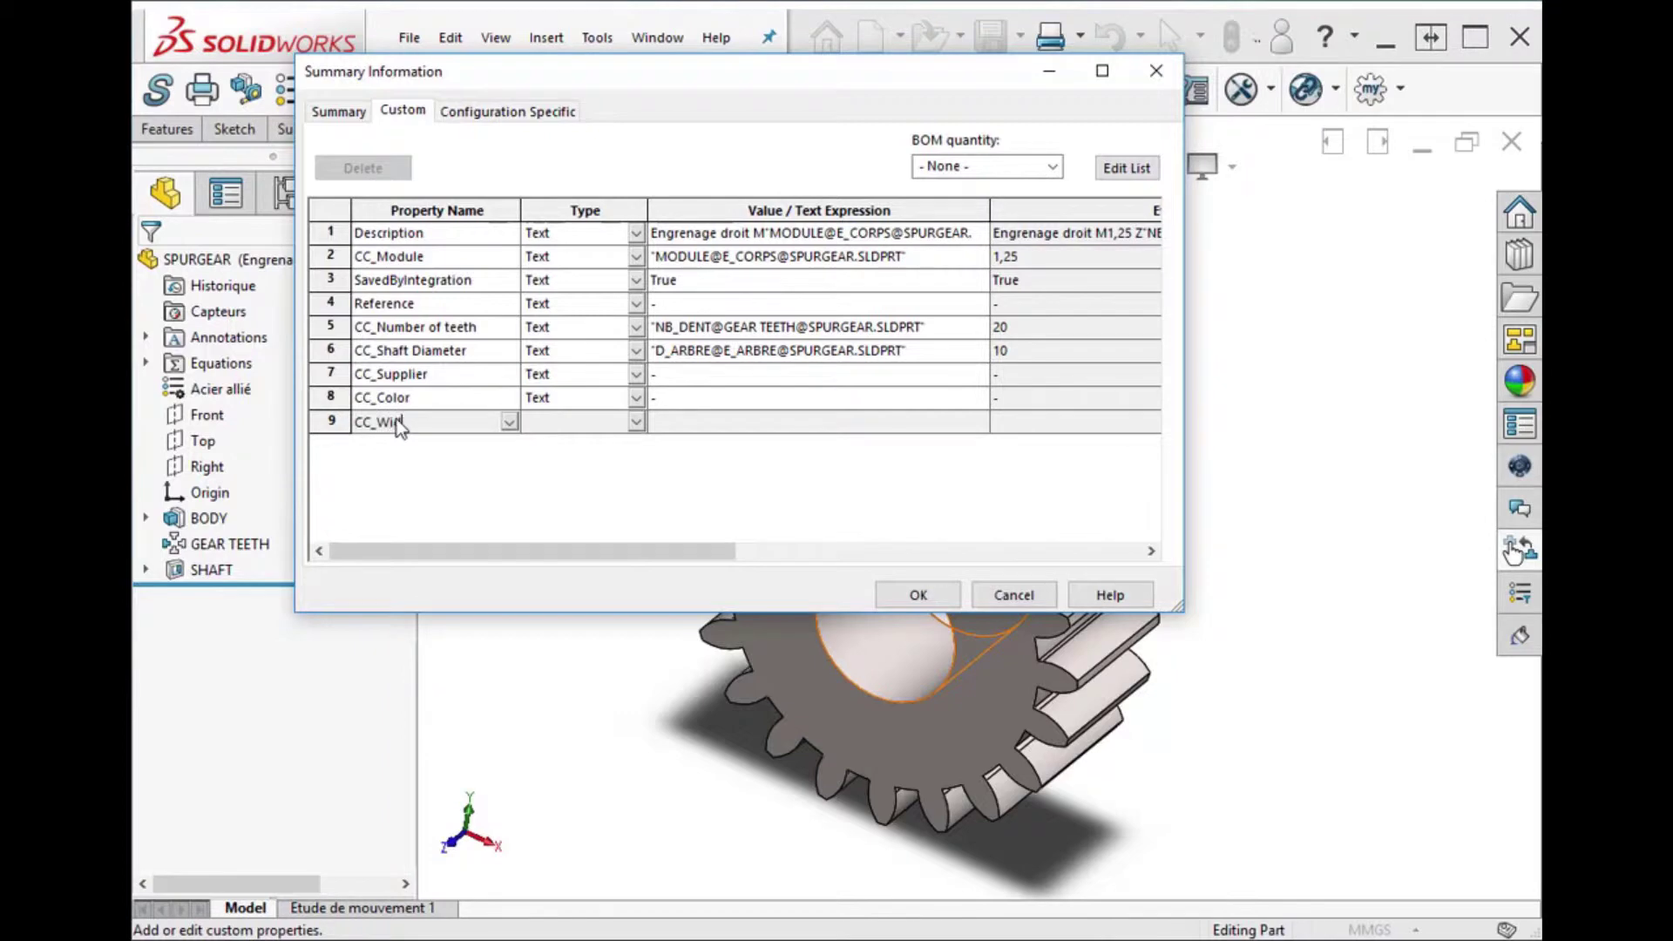
pyautogui.write('dth')
pyautogui.click(545, 427)
pyautogui.click(724, 424)
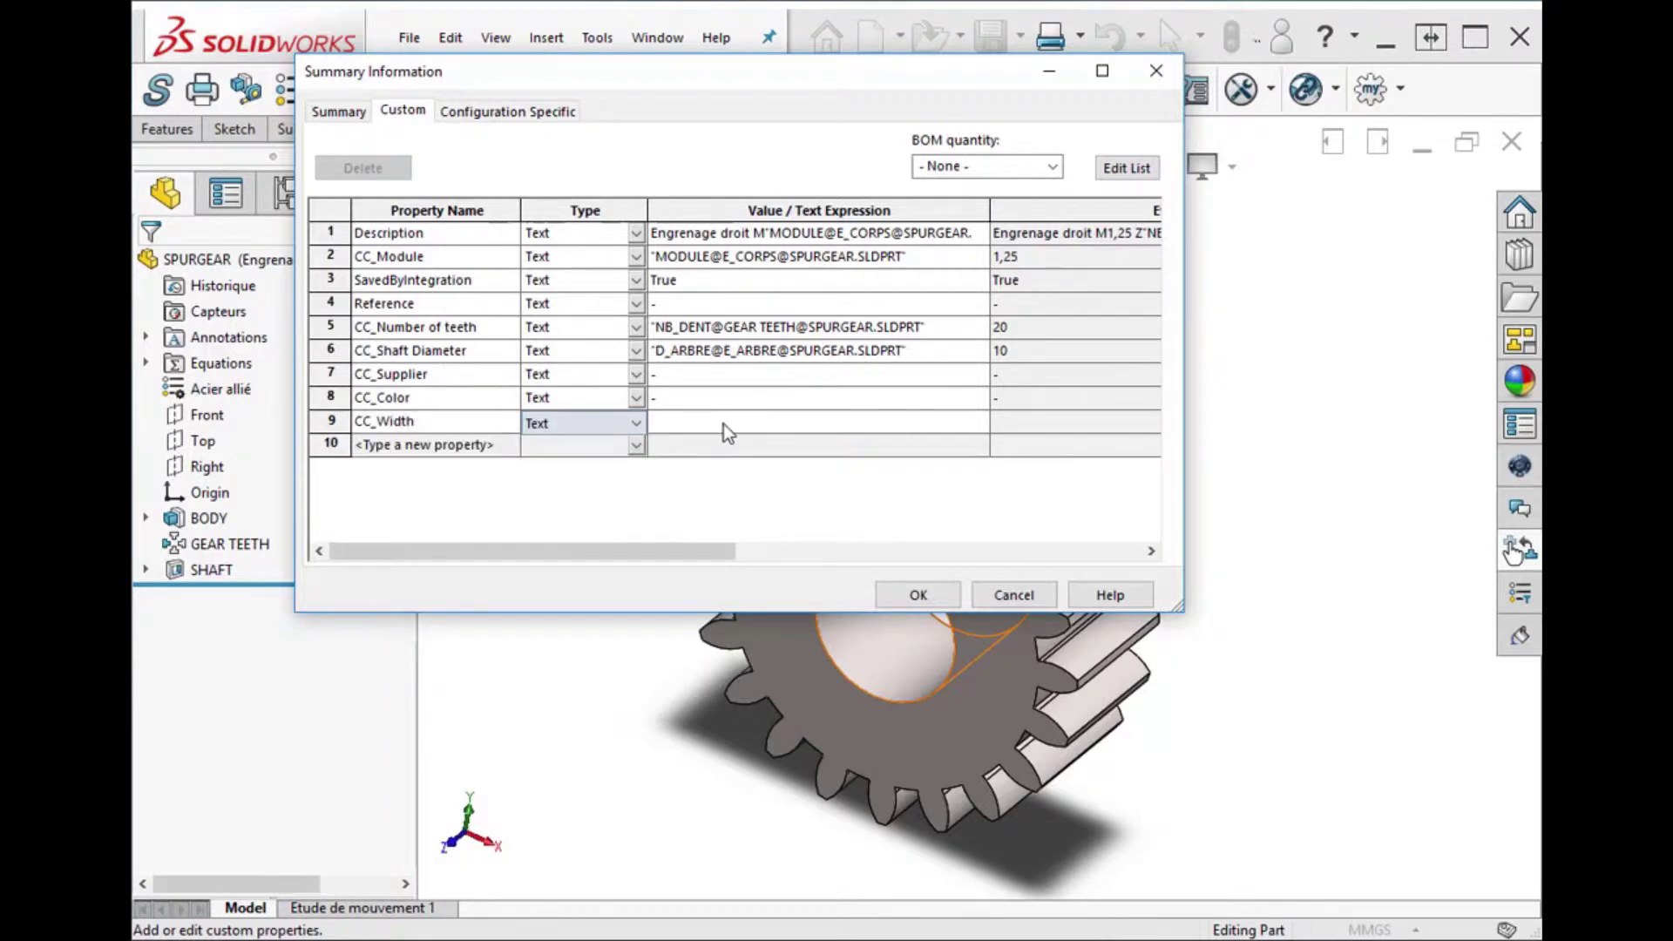
pyautogui.click(917, 747)
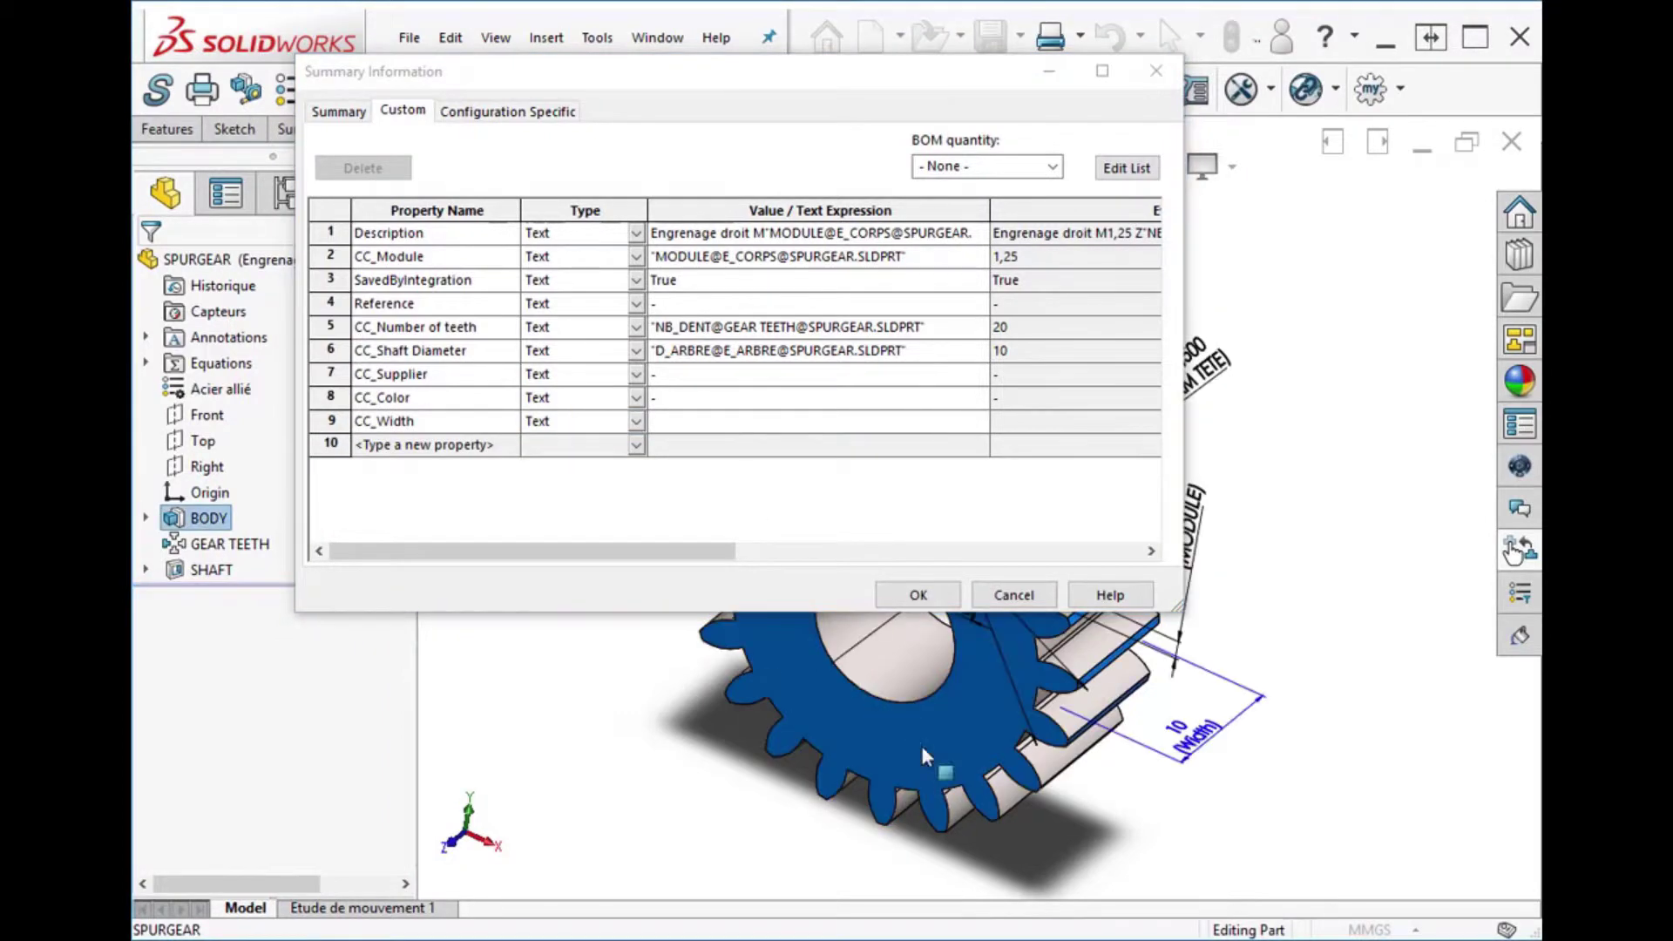
pyautogui.click(1209, 737)
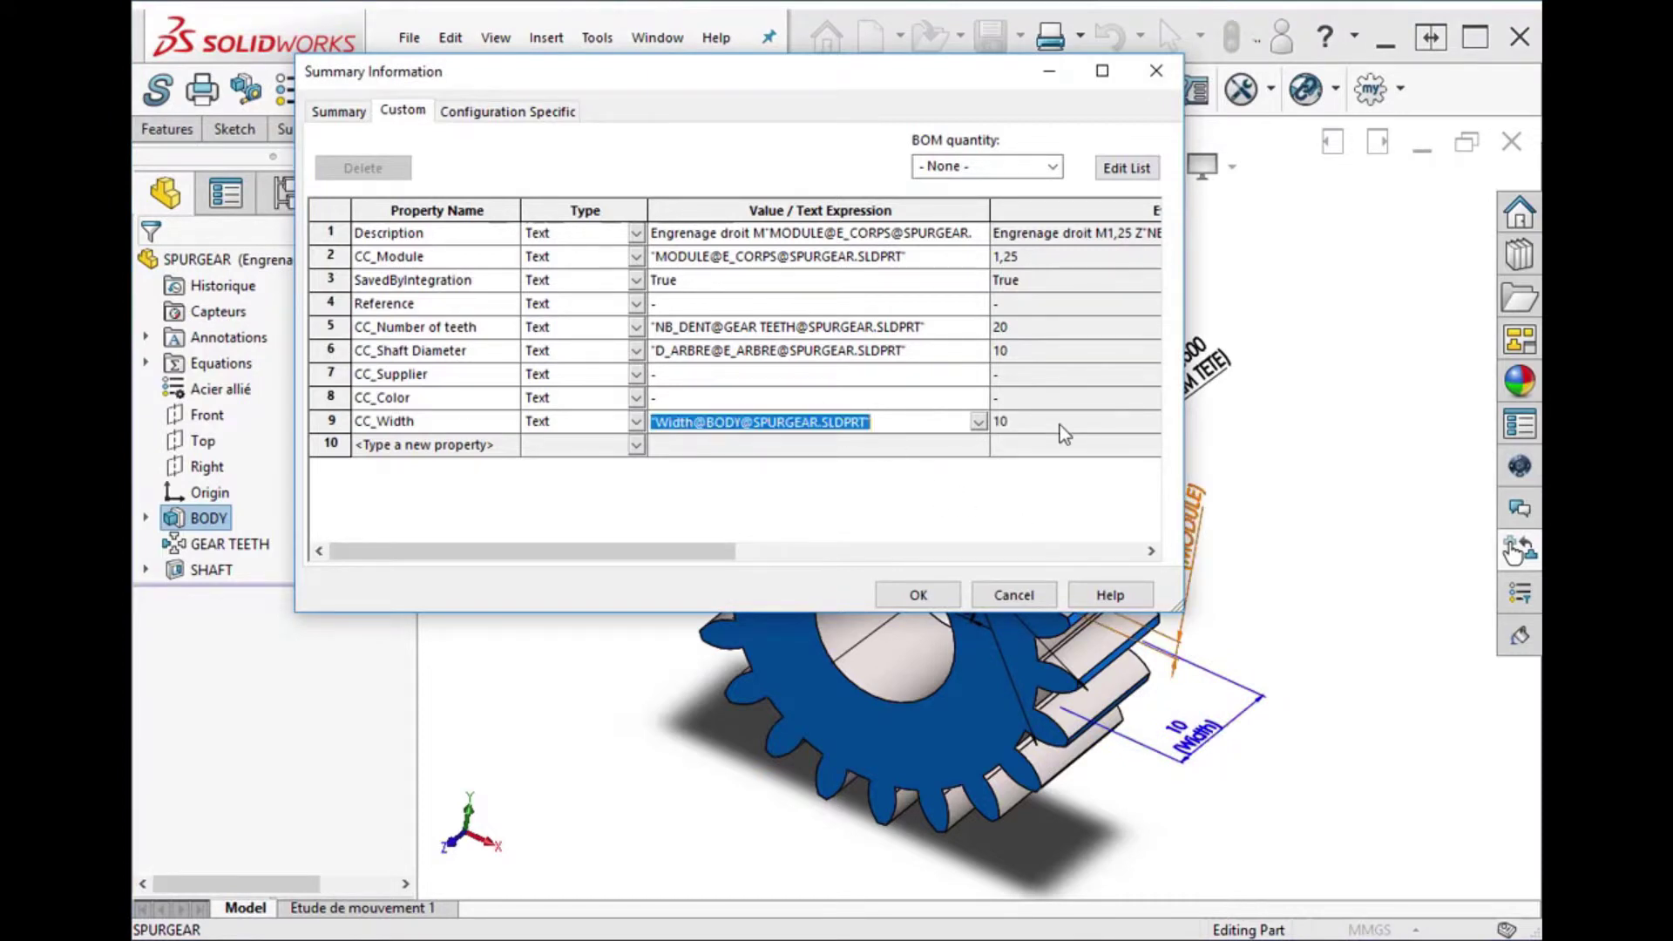
pyautogui.click(919, 595)
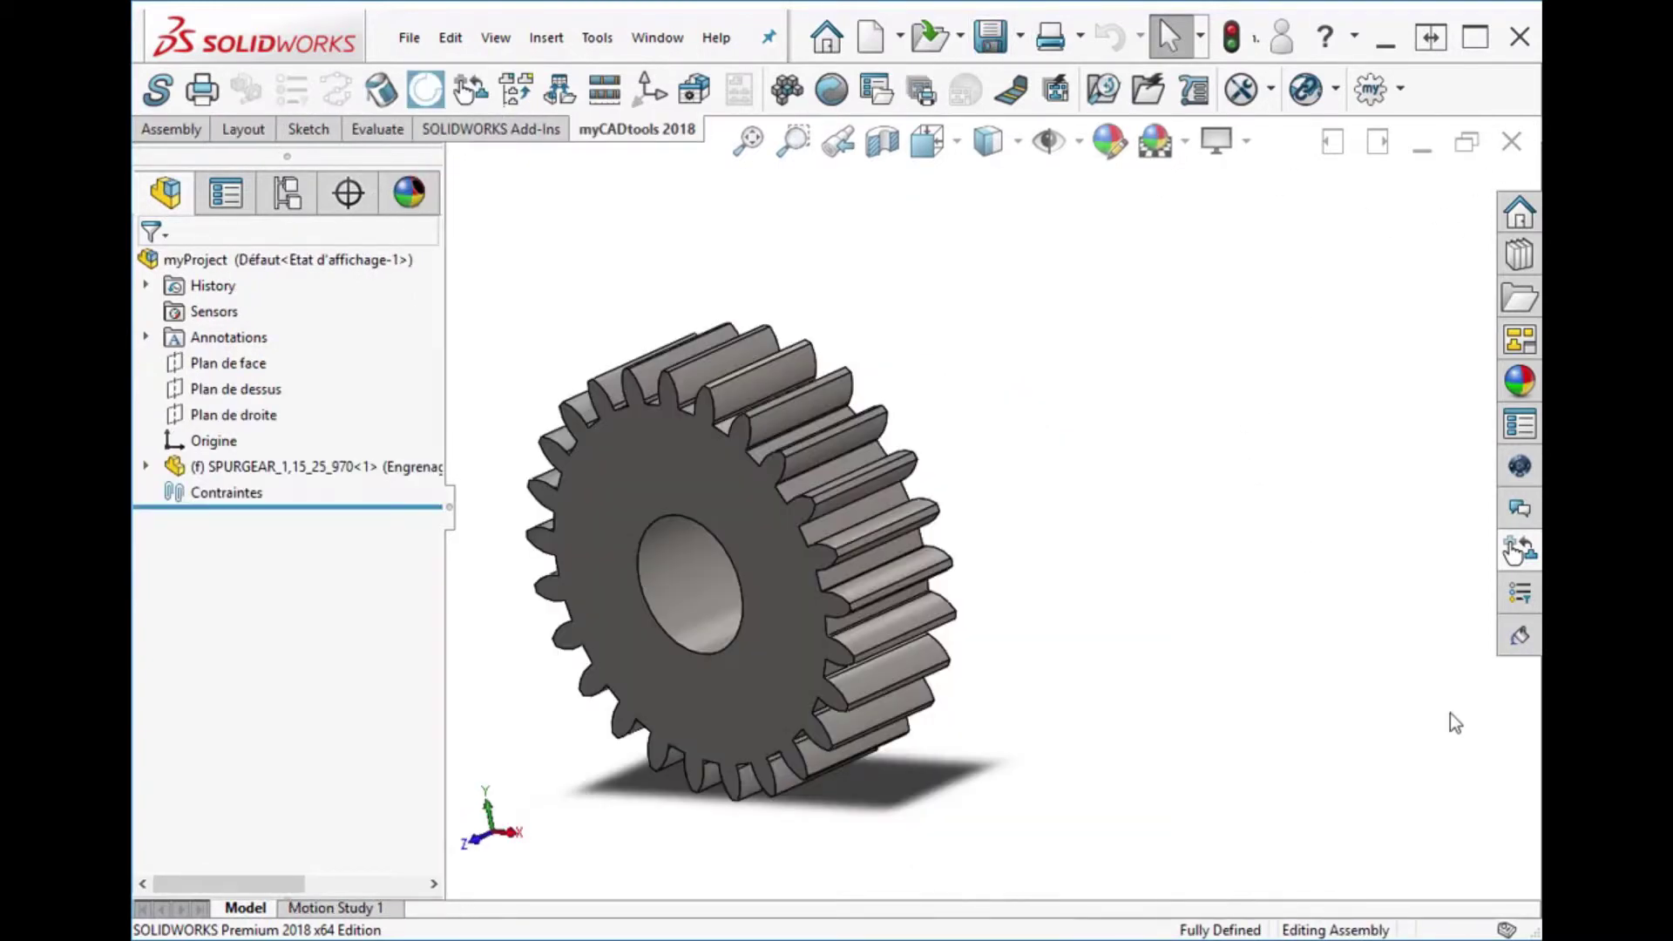
# Drag SPURGEAR.SLDPRT from CloneComponents into the assembly as a second clone
pyautogui.click(1518, 548)
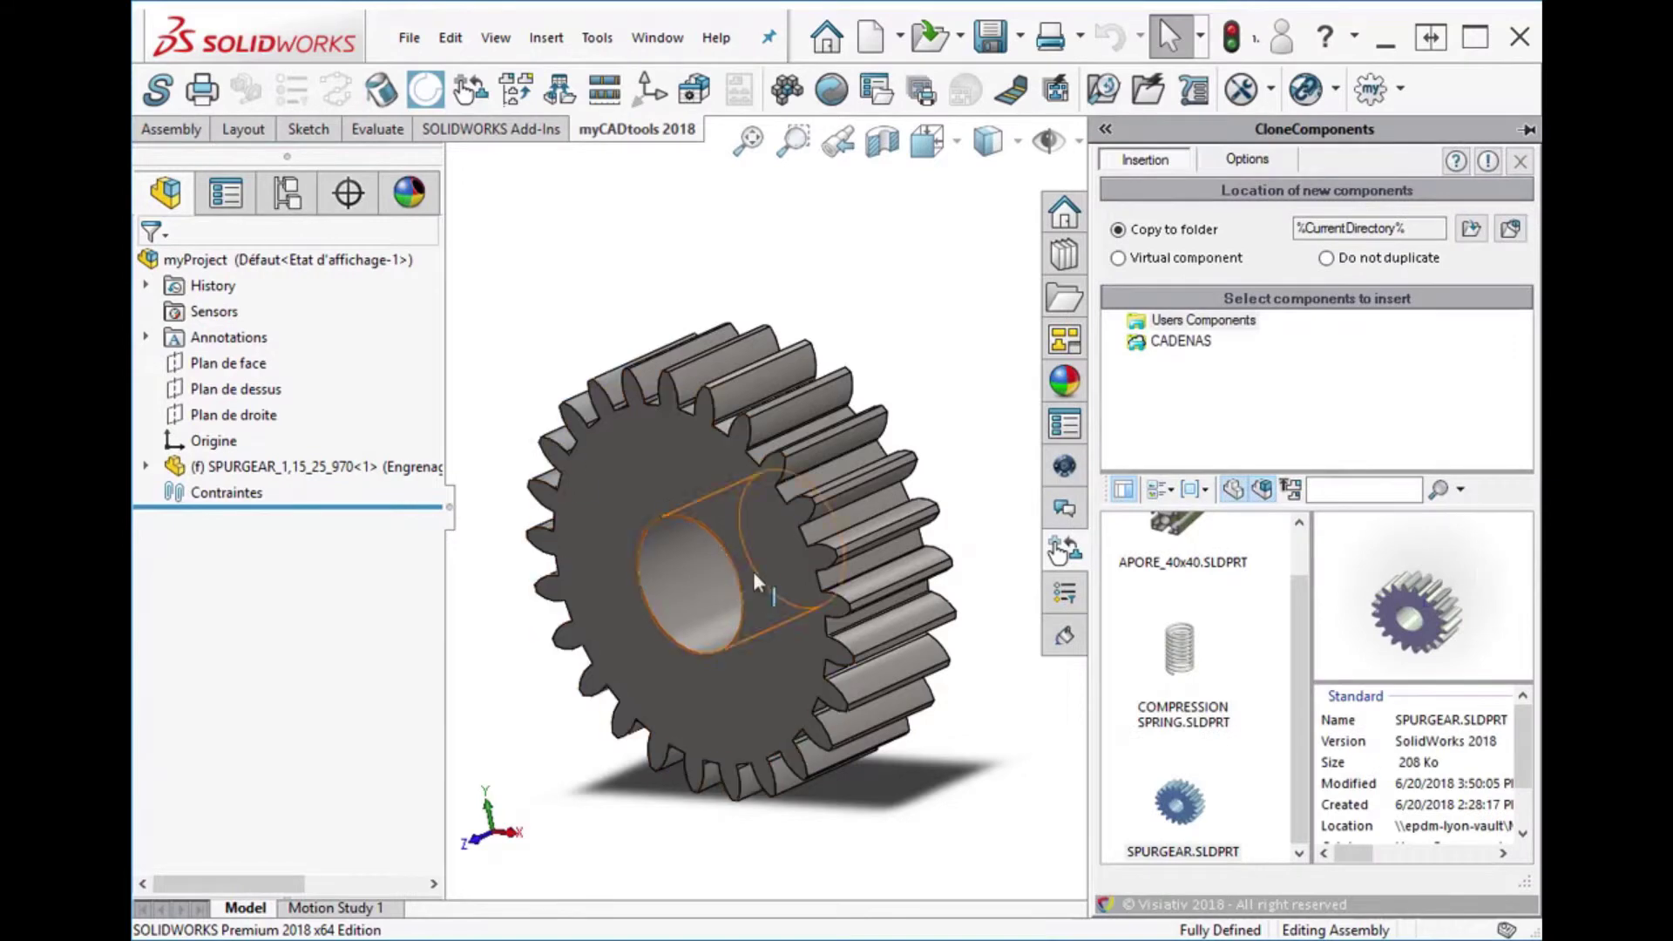
pyautogui.scroll(3, 894, 561)
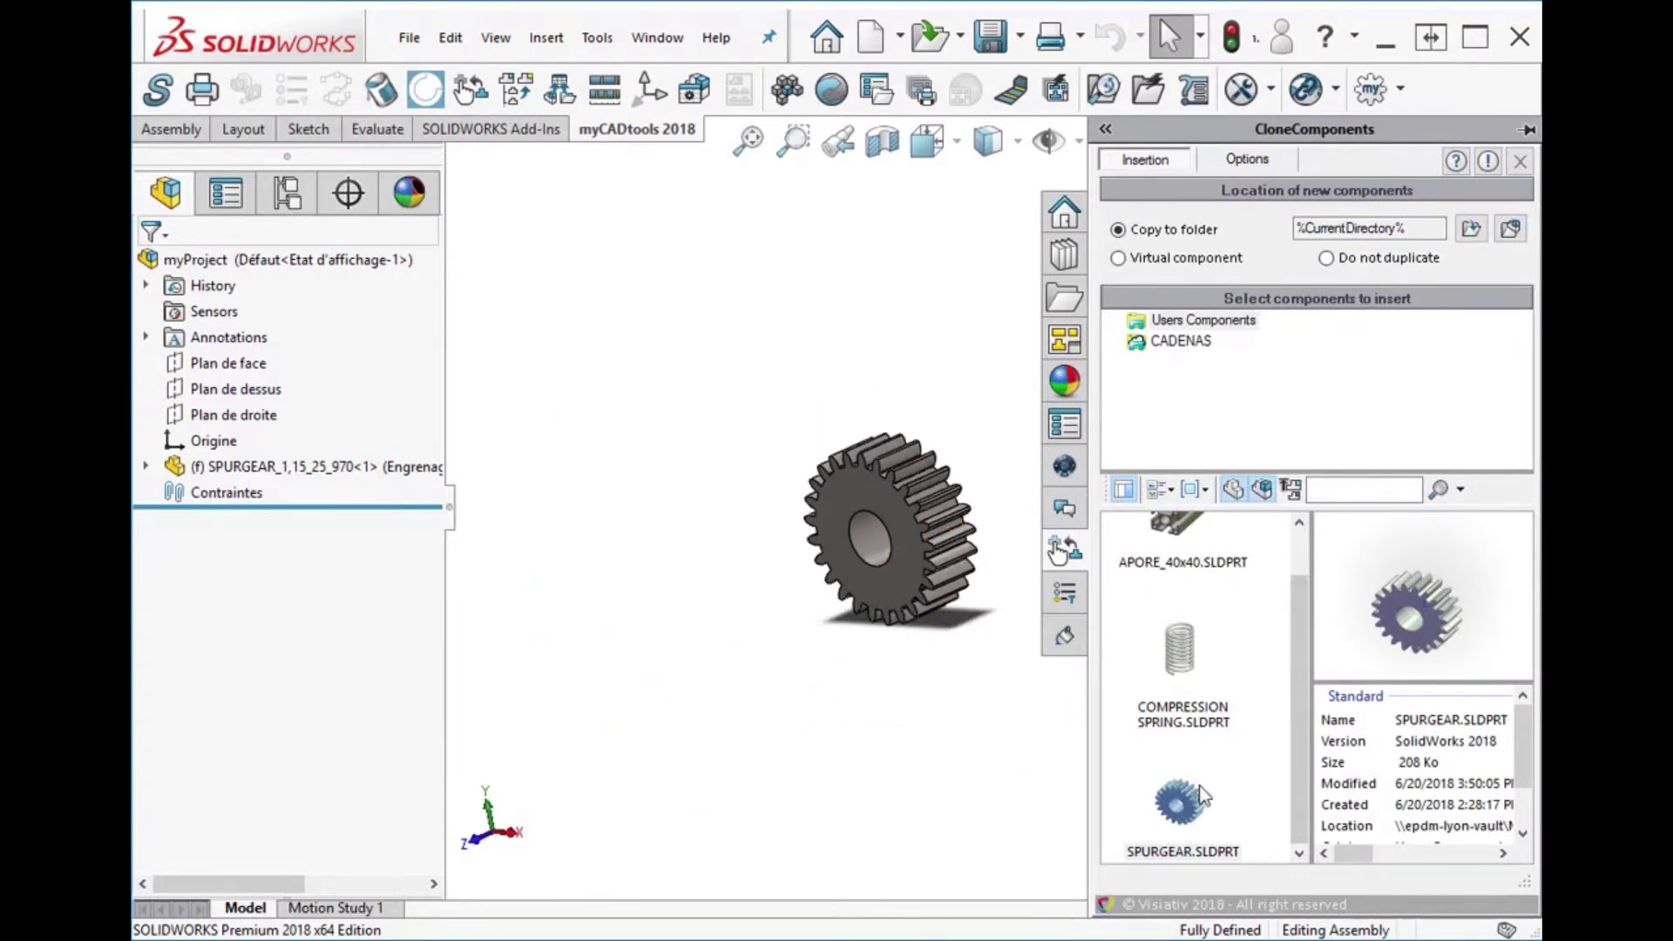
pyautogui.moveTo(1200, 789); pyautogui.dragTo(666, 615)
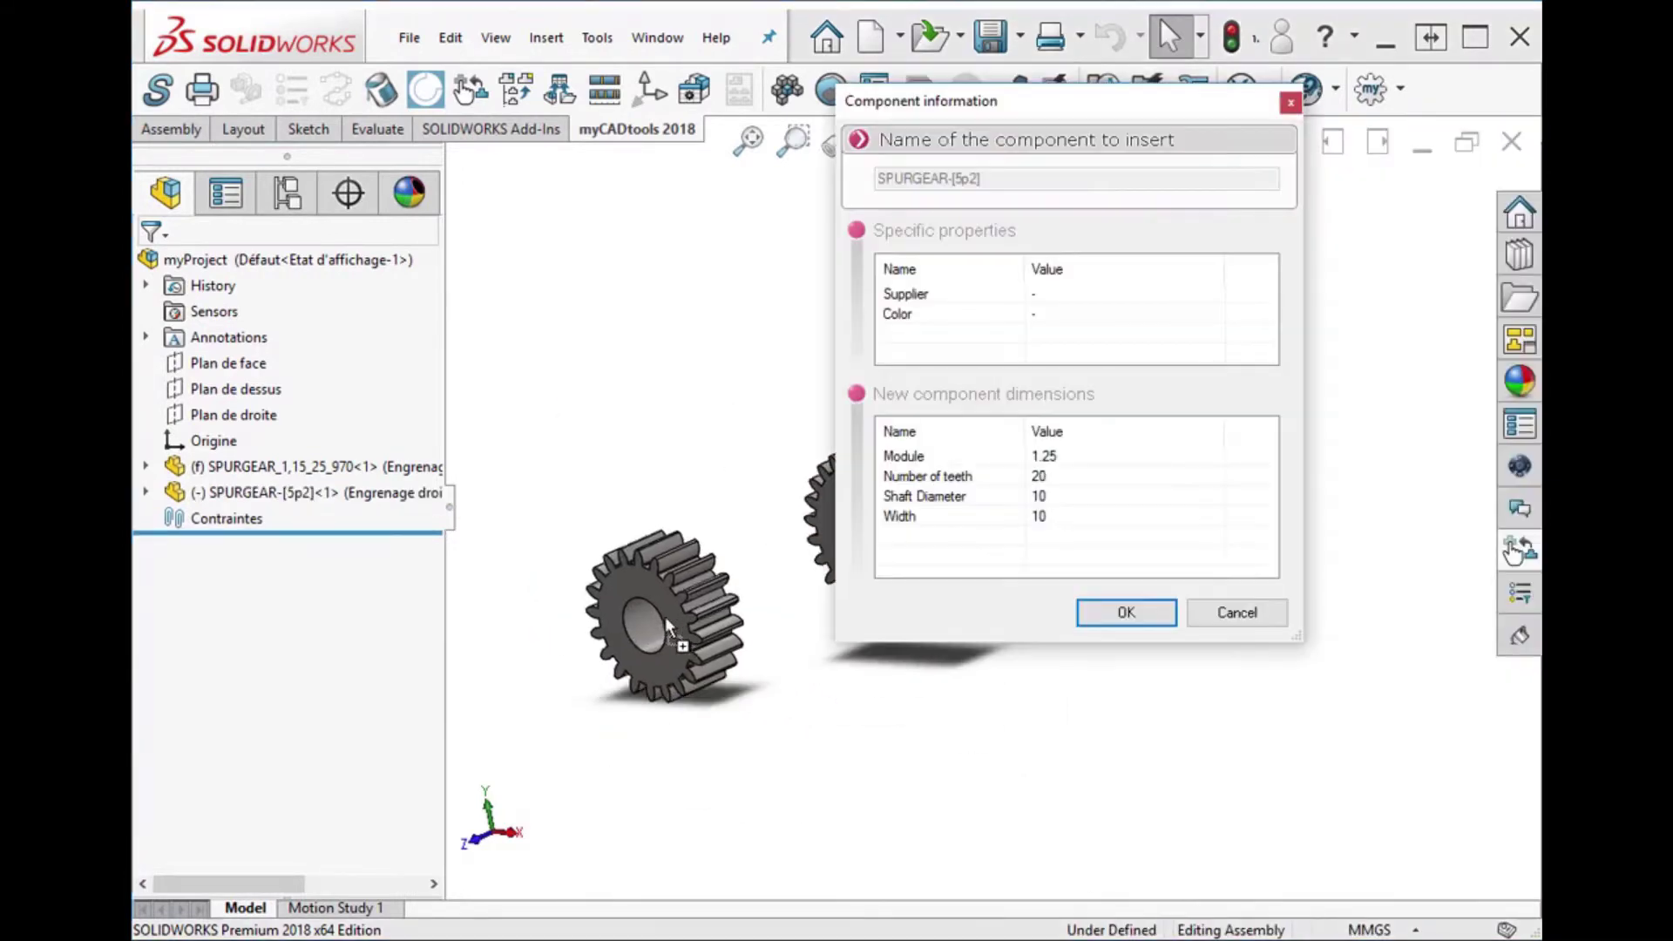
# Set the new gear's Module to 3 and Color to Red
pyautogui.click(1056, 456)
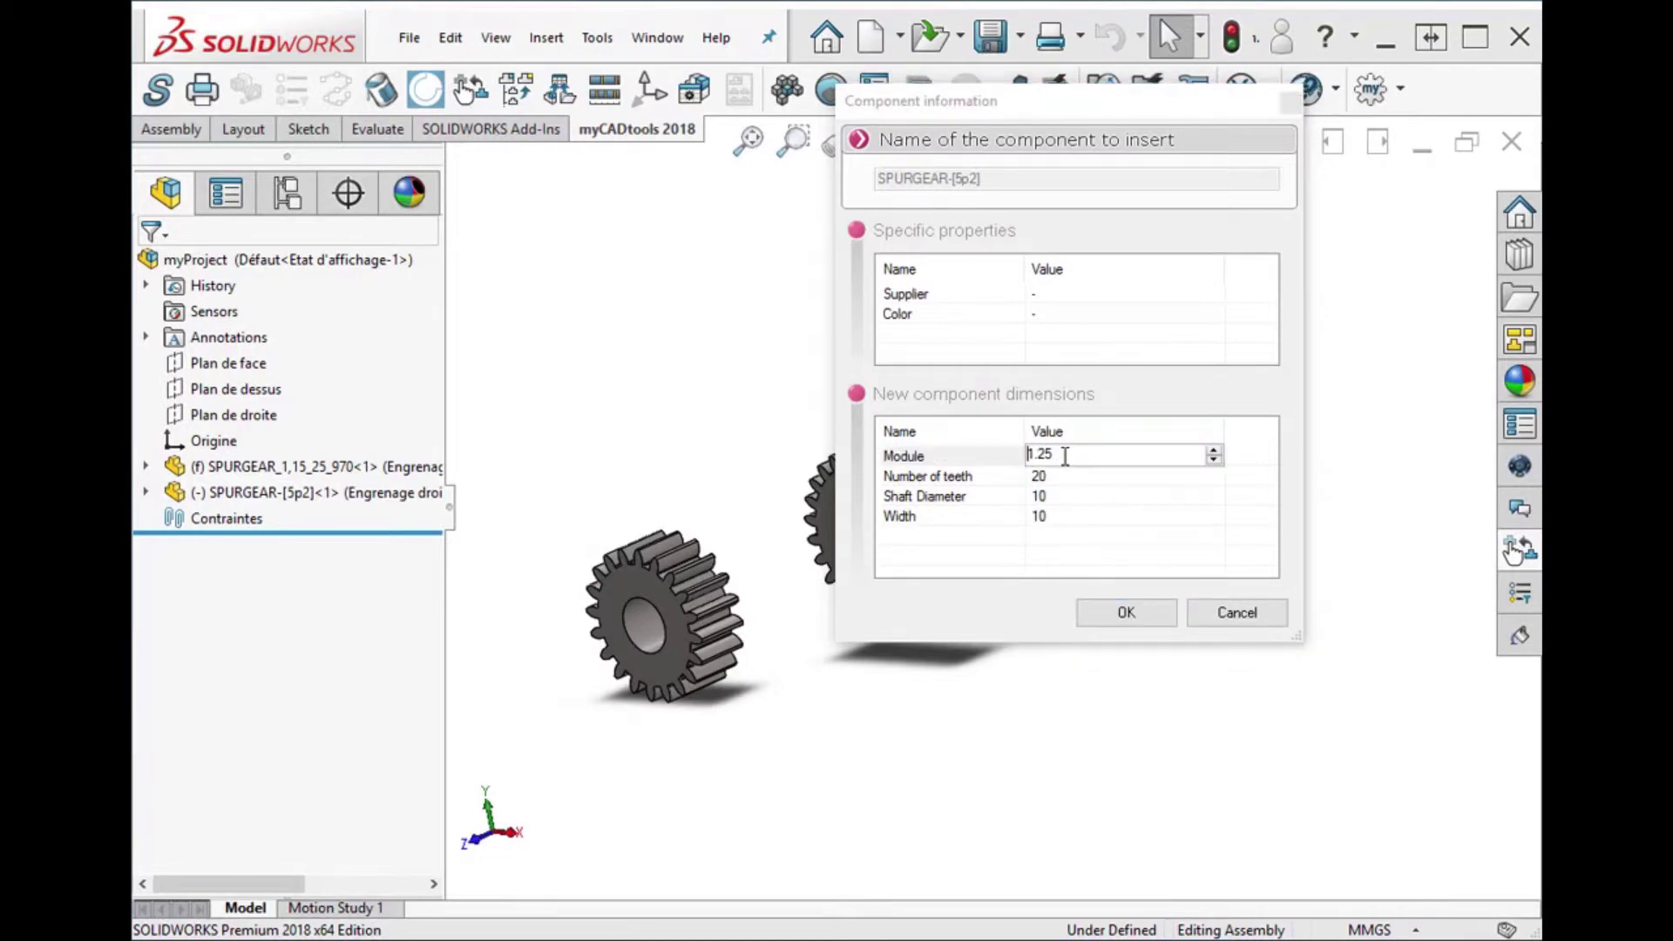
pyautogui.write('3')
pyautogui.click(1118, 548)
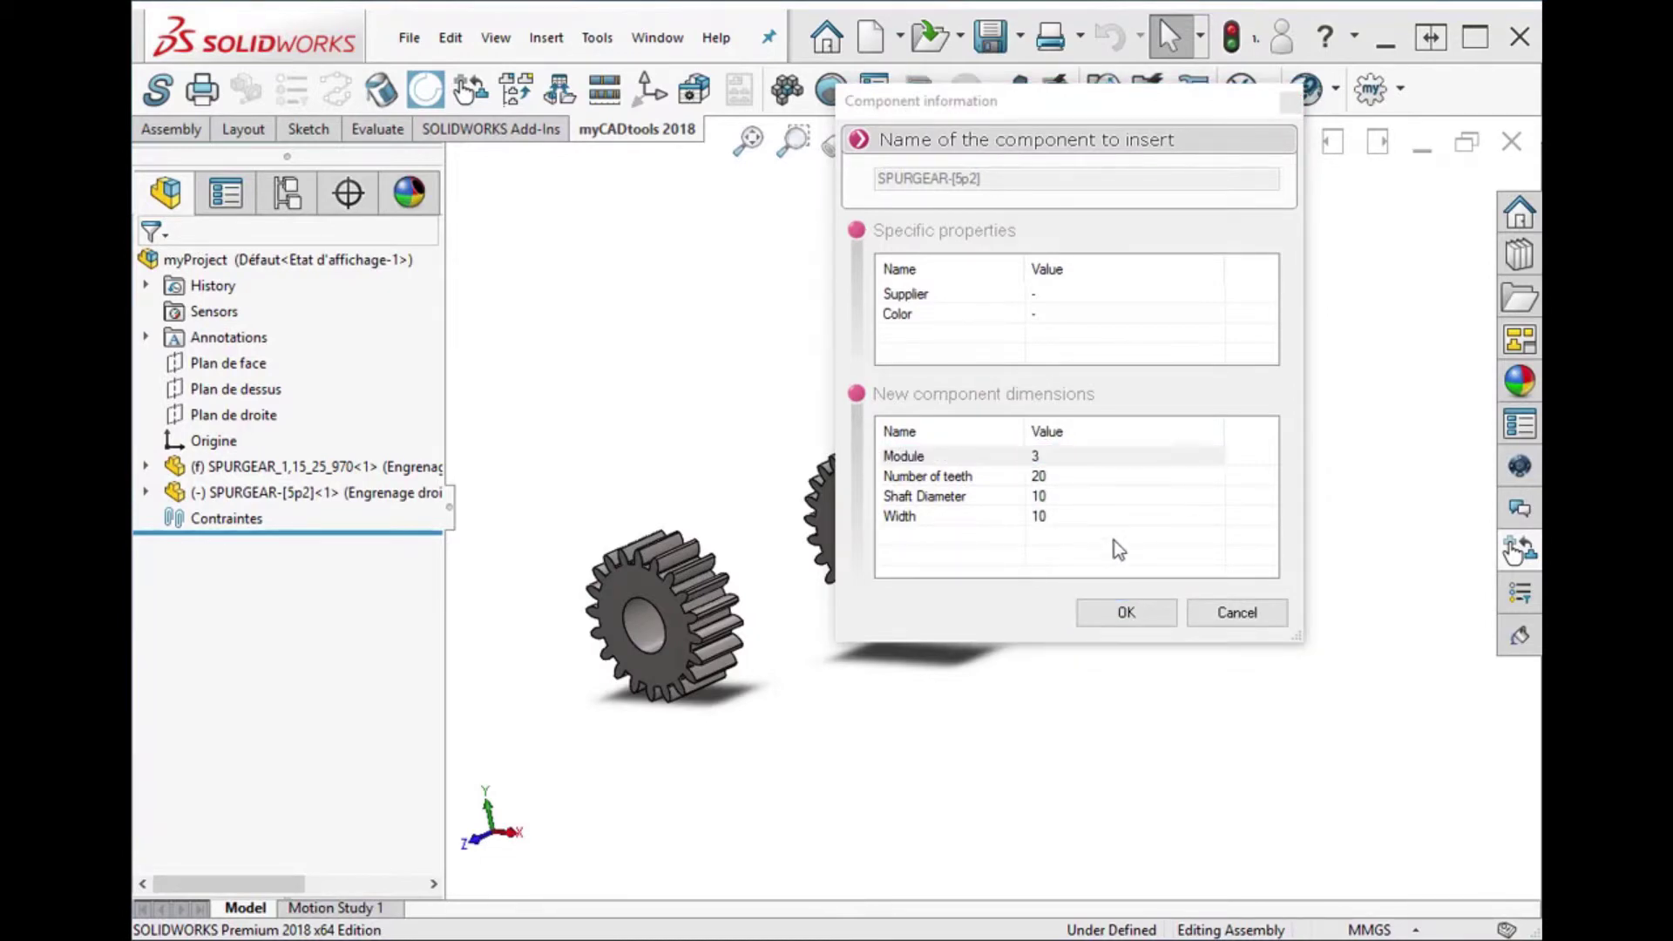
pyautogui.click(1042, 312)
pyautogui.write('Red')
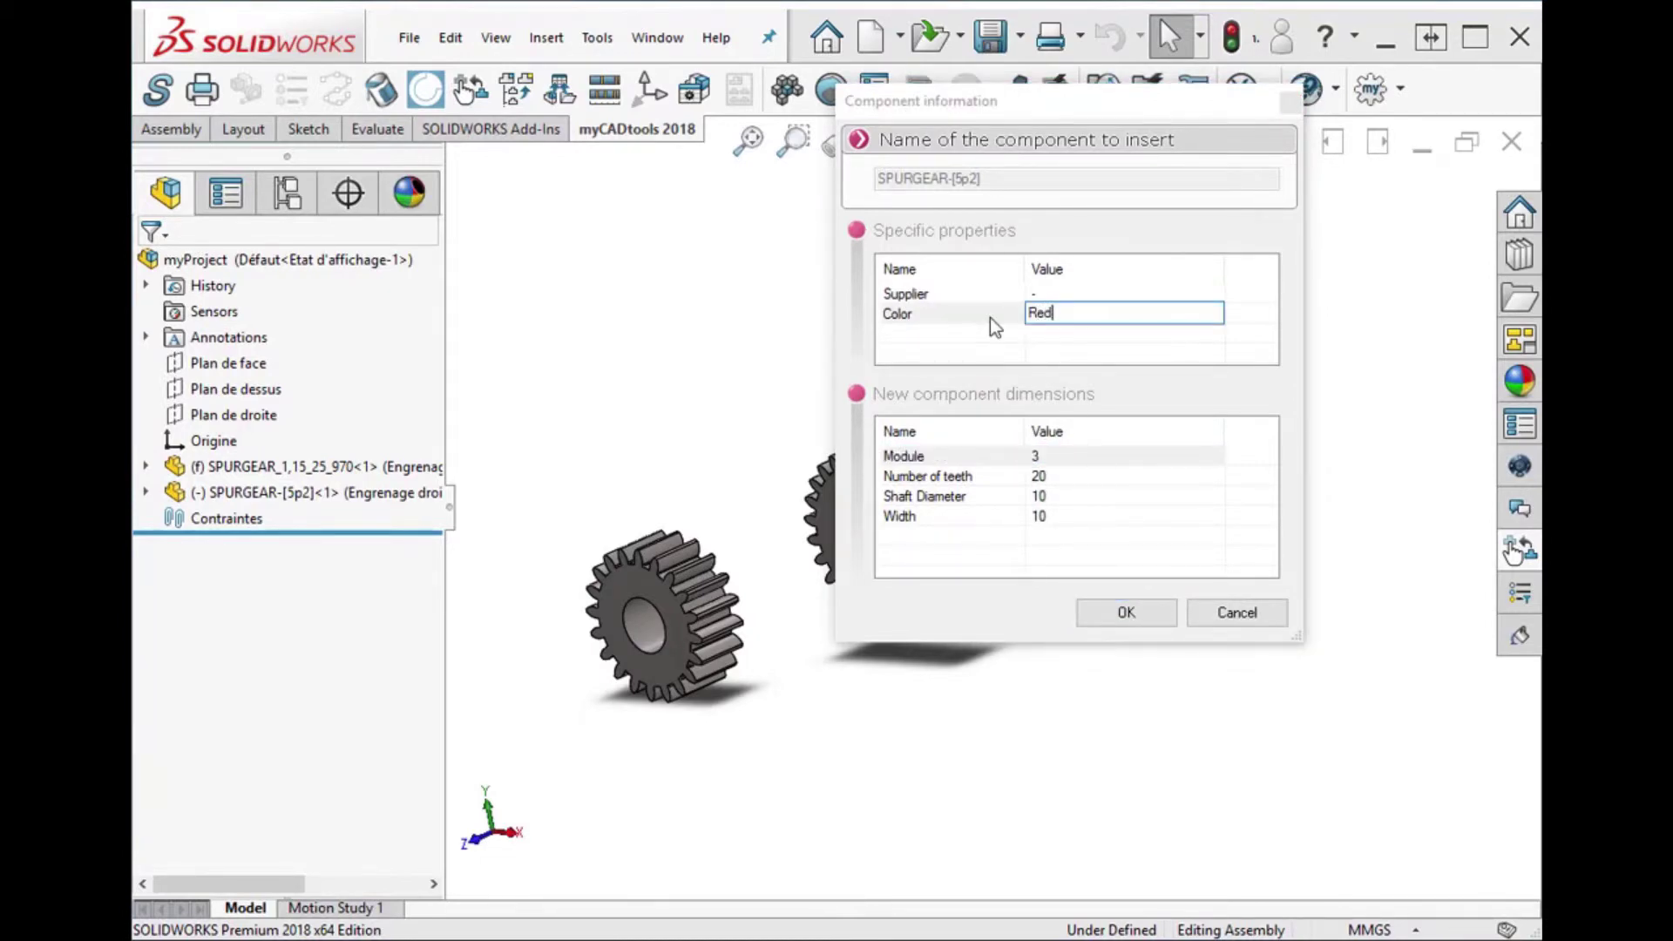
pyautogui.click(1046, 479)
# Set 35 teeth and Width 5, creating SPURGEAR_3_35_980
pyautogui.click(1055, 479)
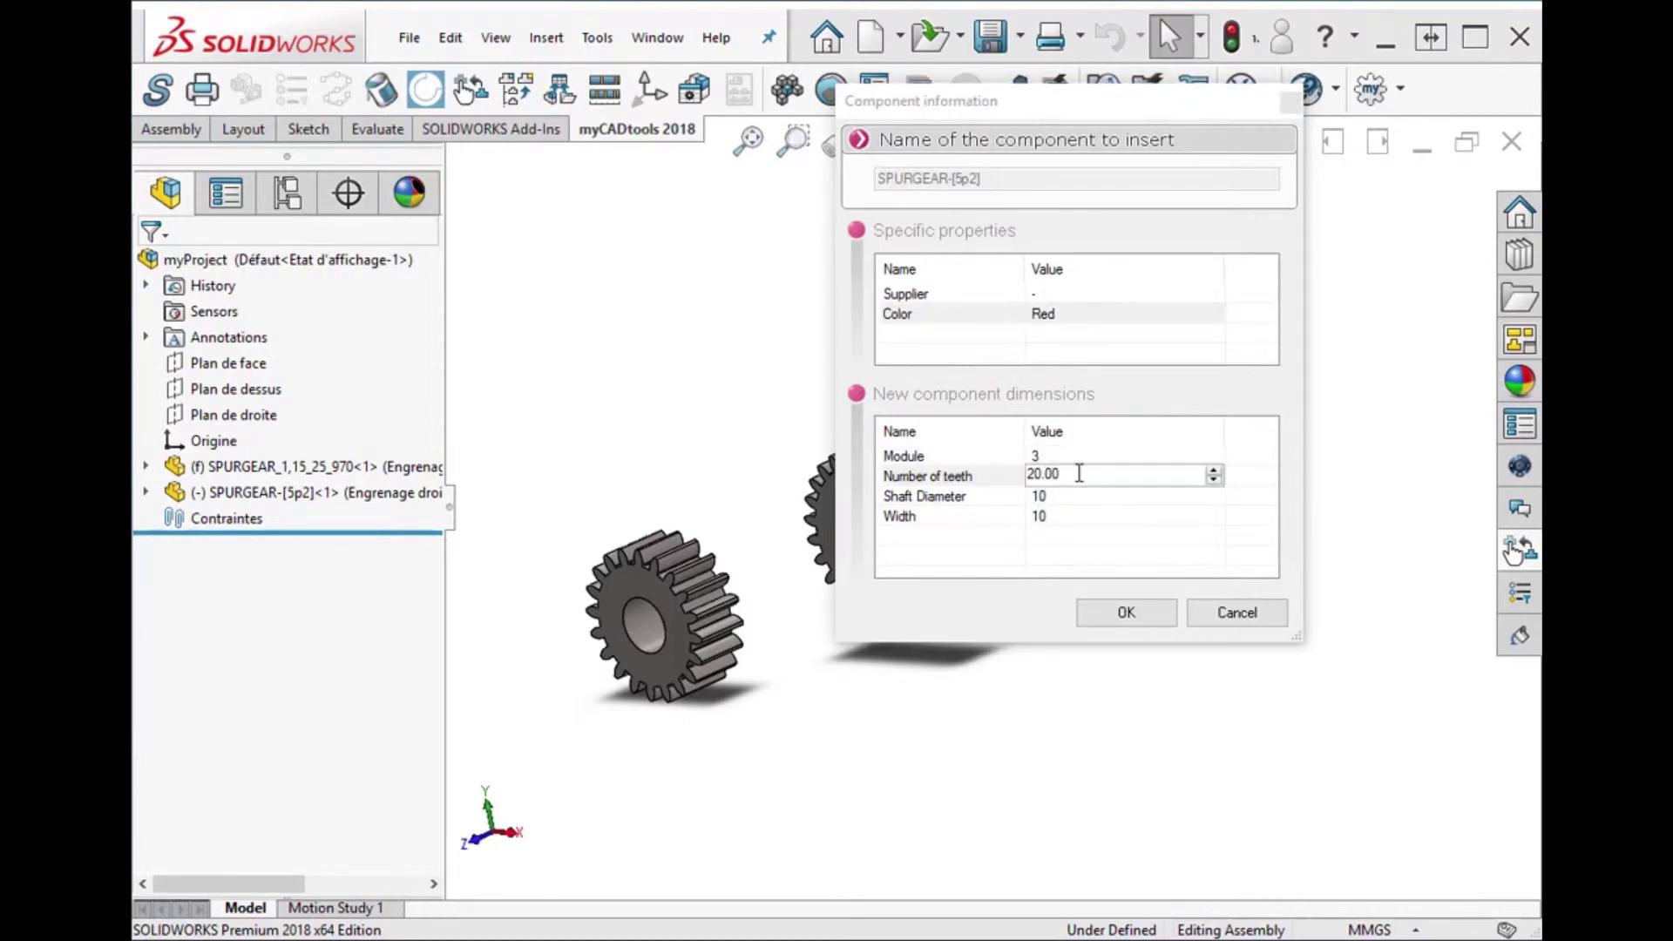
pyautogui.write('35')
pyautogui.press('Return')
pyautogui.click(1058, 518)
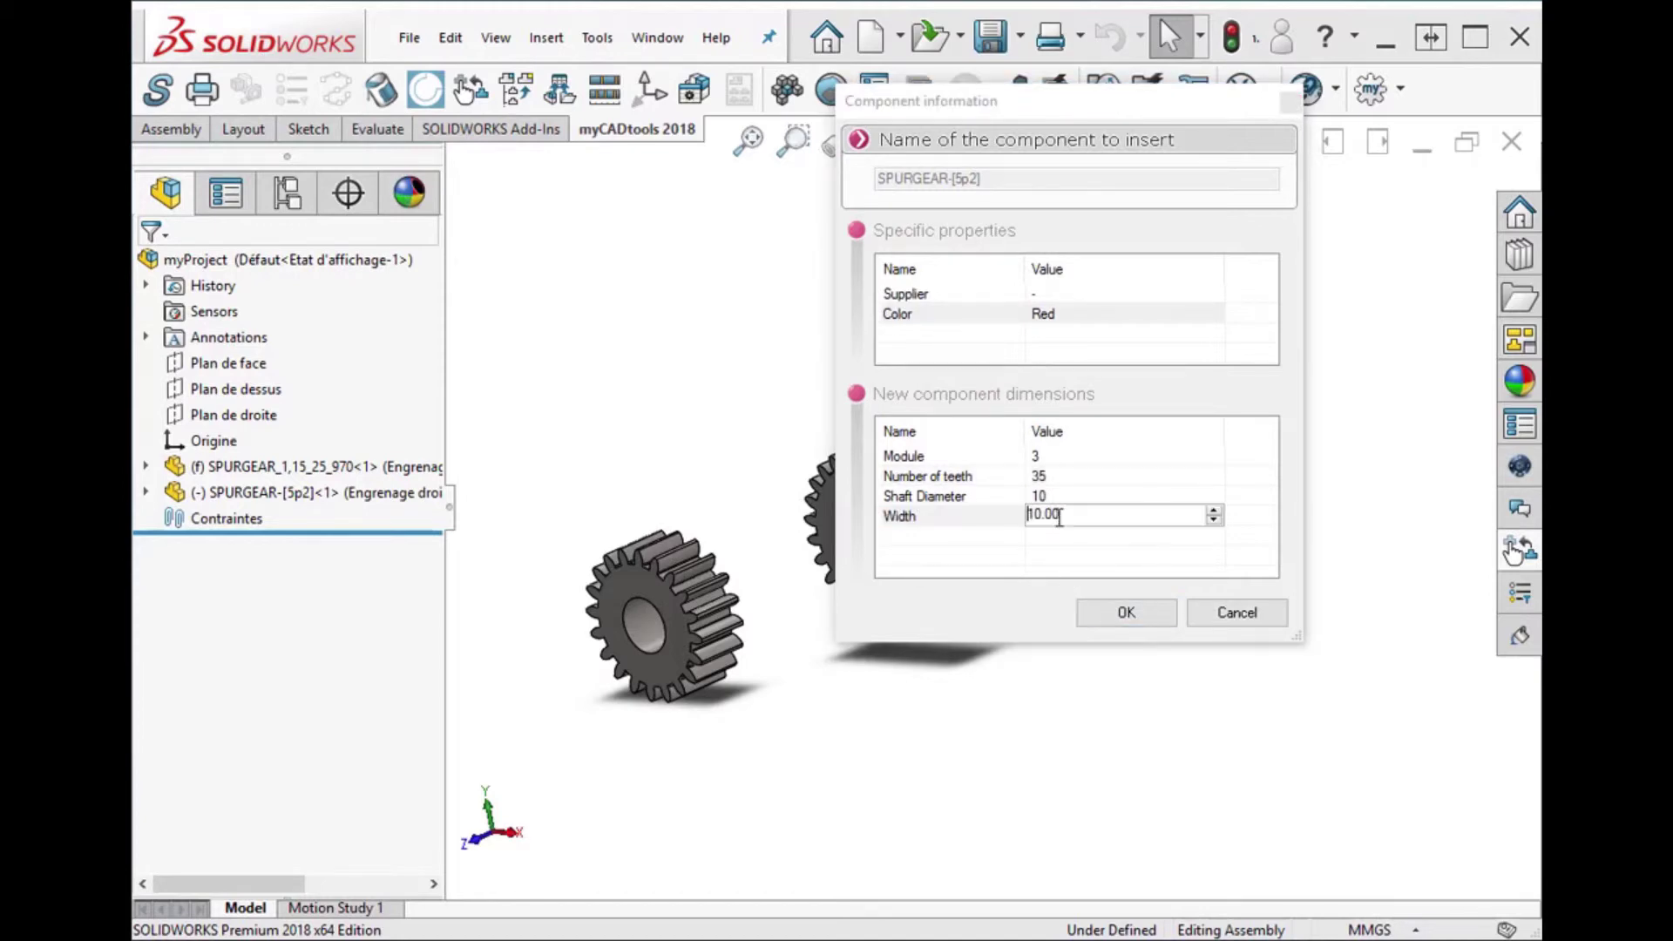
pyautogui.write('5')
pyautogui.press('Return')
pyautogui.click(1126, 612)
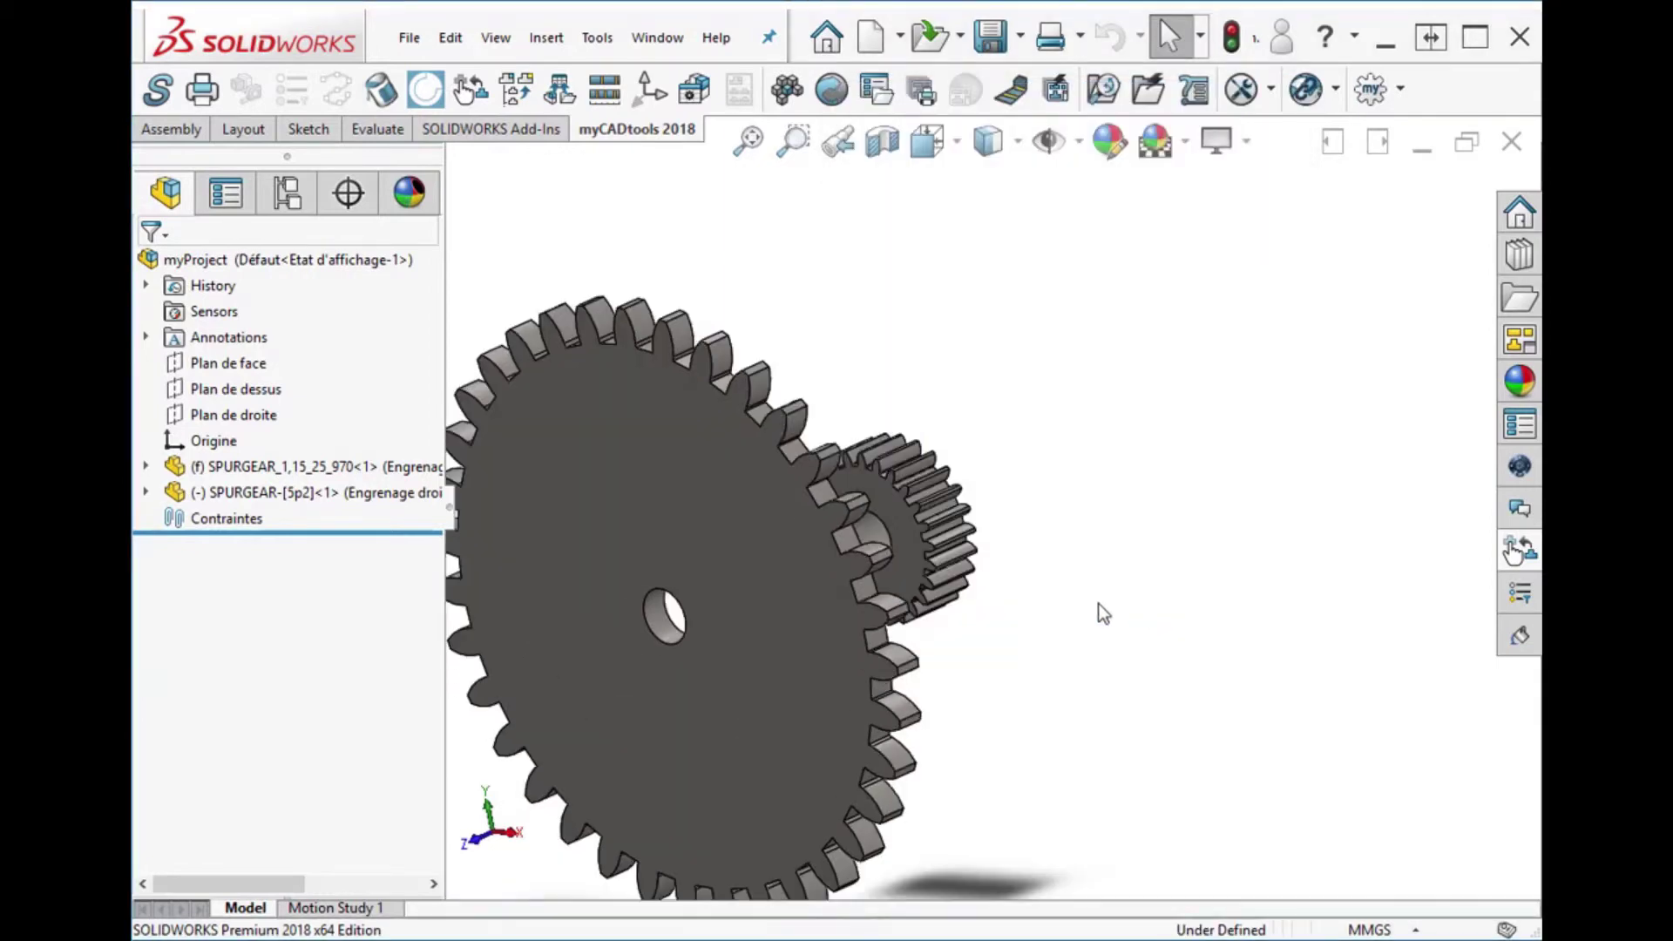
# Orbit the view and drag a third SPURGEAR clone into the assembly
pyautogui.moveTo(709, 577)
pyautogui.mouseDown(button='middle')
pyautogui.moveTo(750, 757)
pyautogui.moveTo(1023, 698)
pyautogui.mouseUp(button='middle')
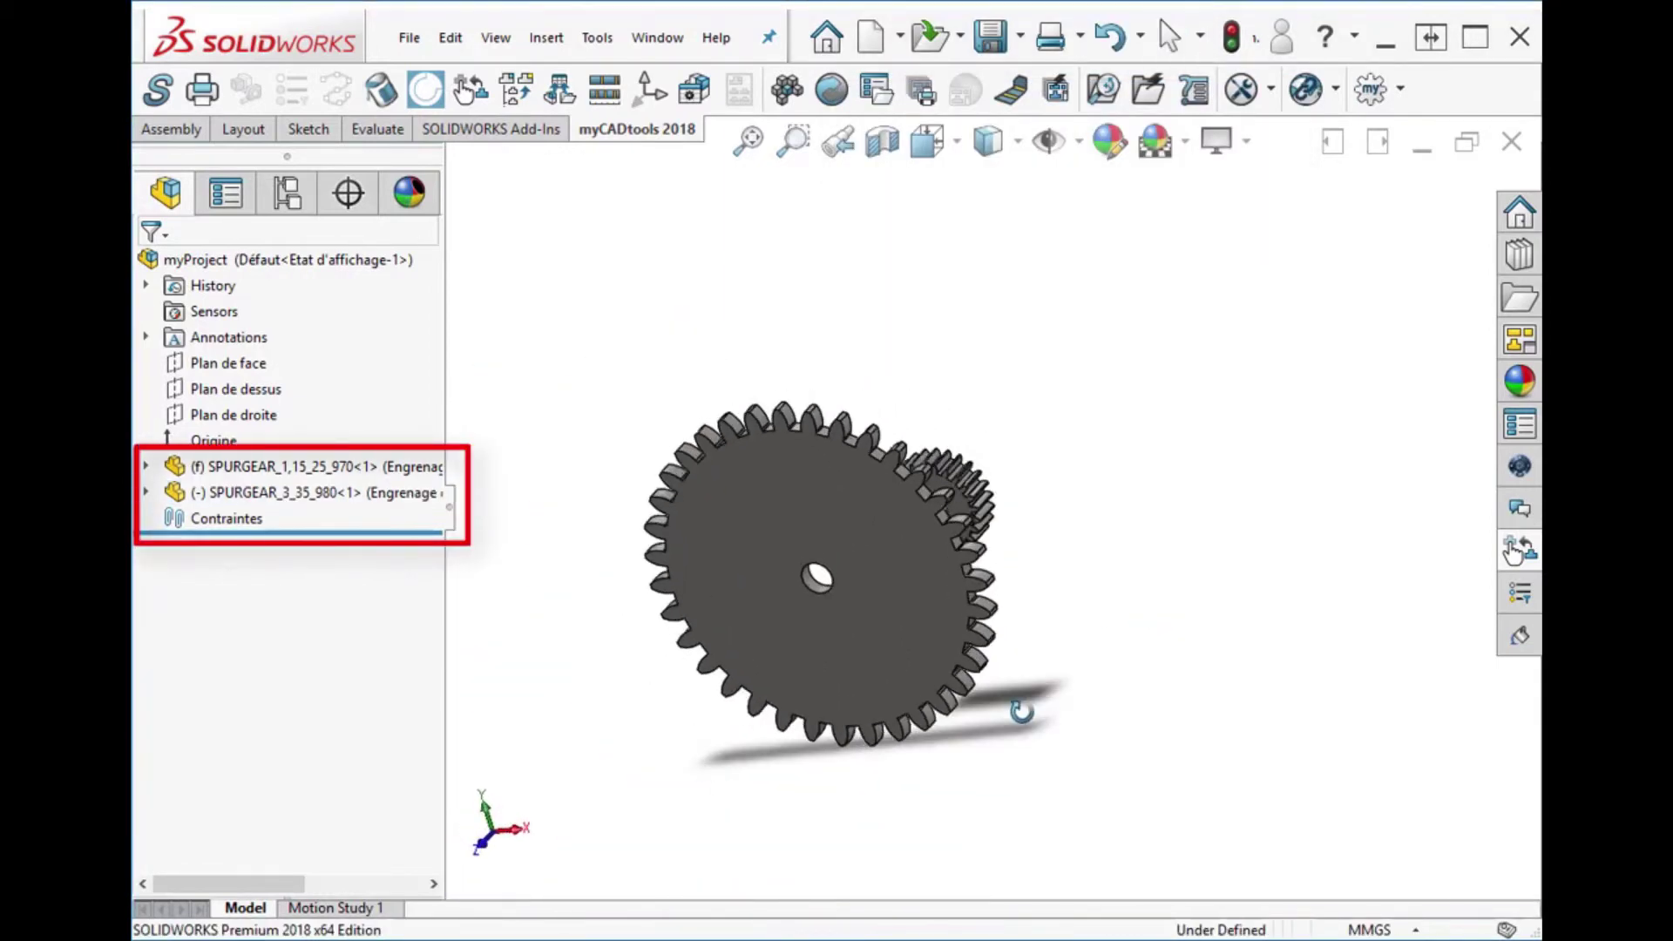
pyautogui.click(1516, 552)
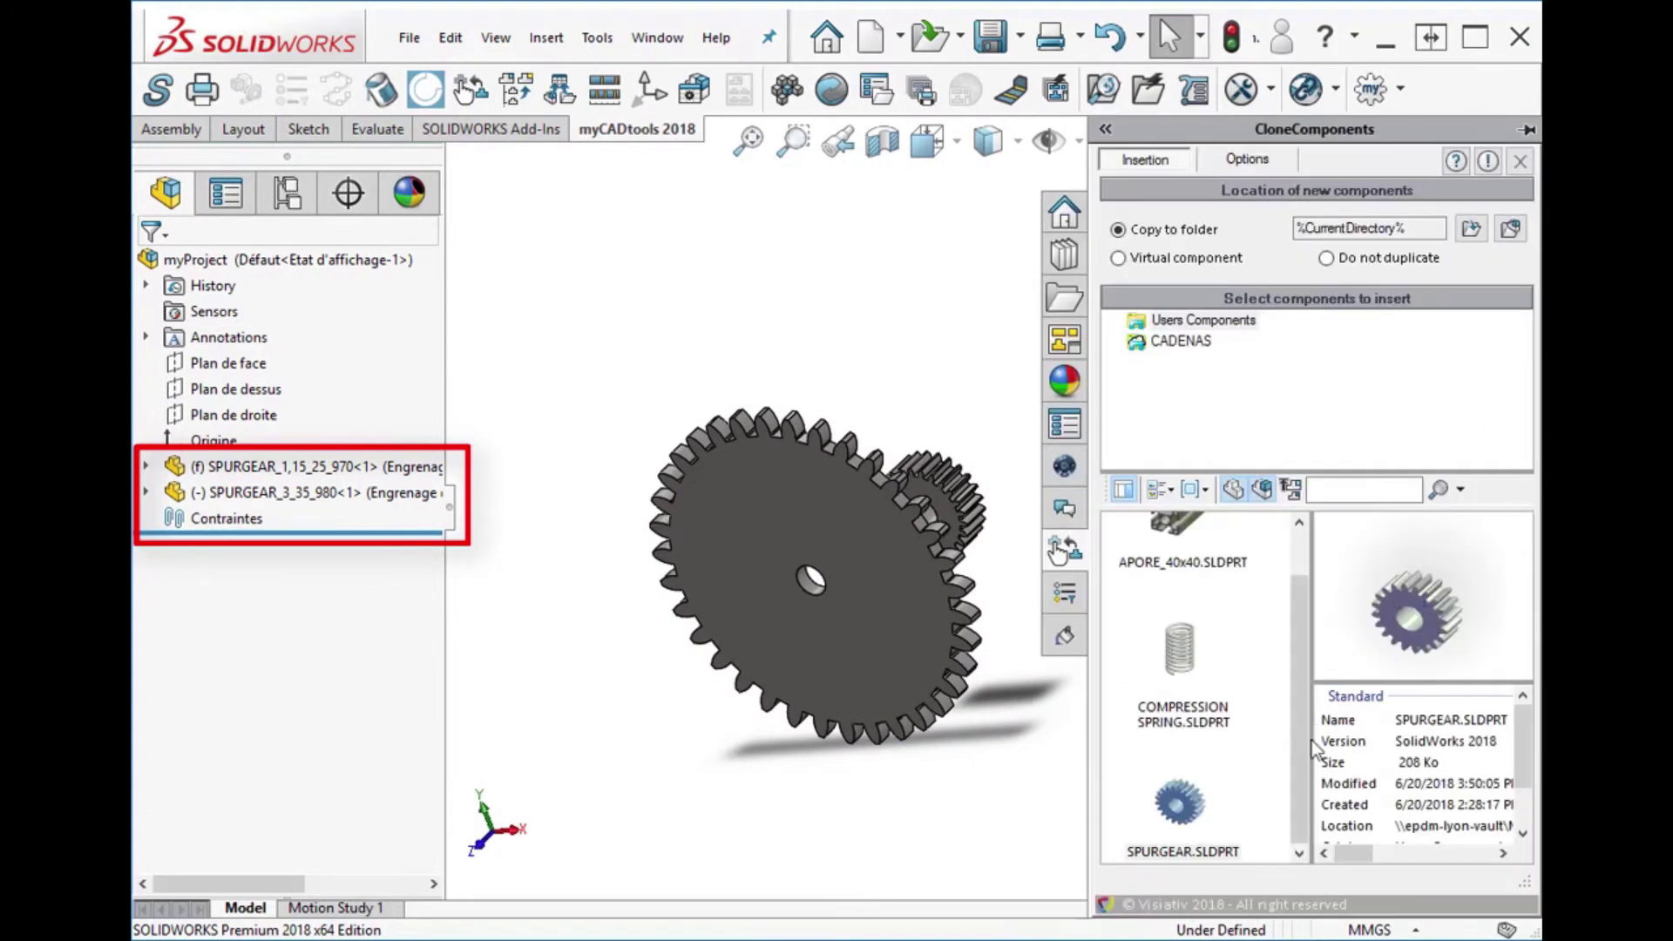
pyautogui.moveTo(1181, 828); pyautogui.dragTo(964, 343)
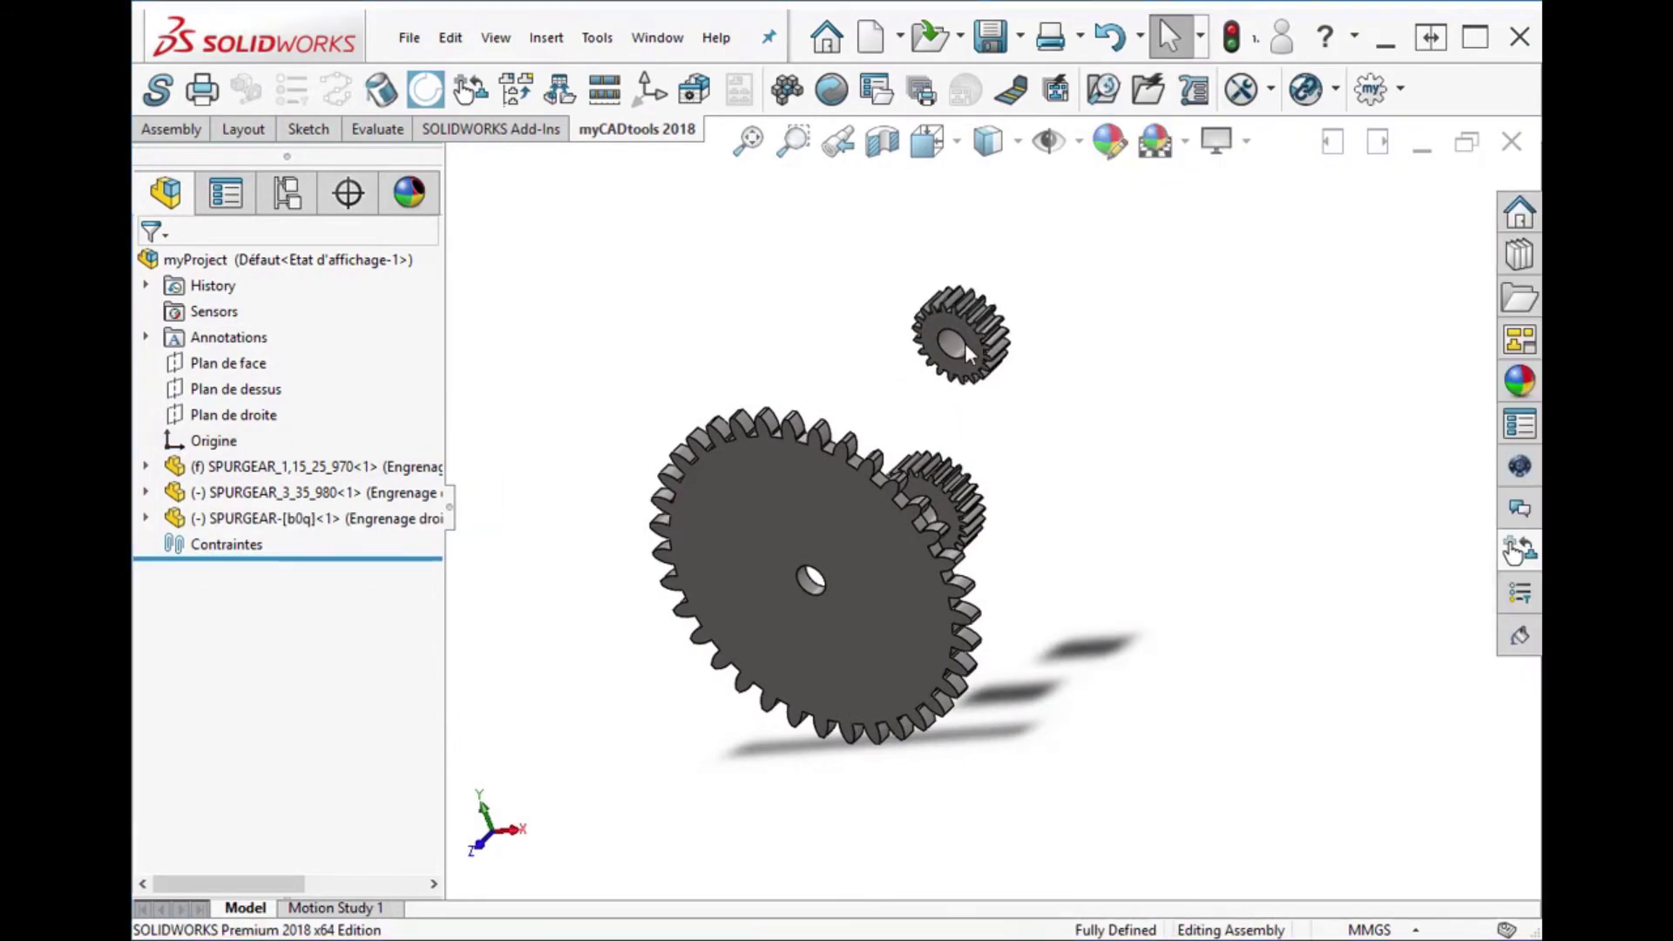
# Set the third gear's Module to 2 and Number of teeth to 22
pyautogui.doubleClick(1075, 456)
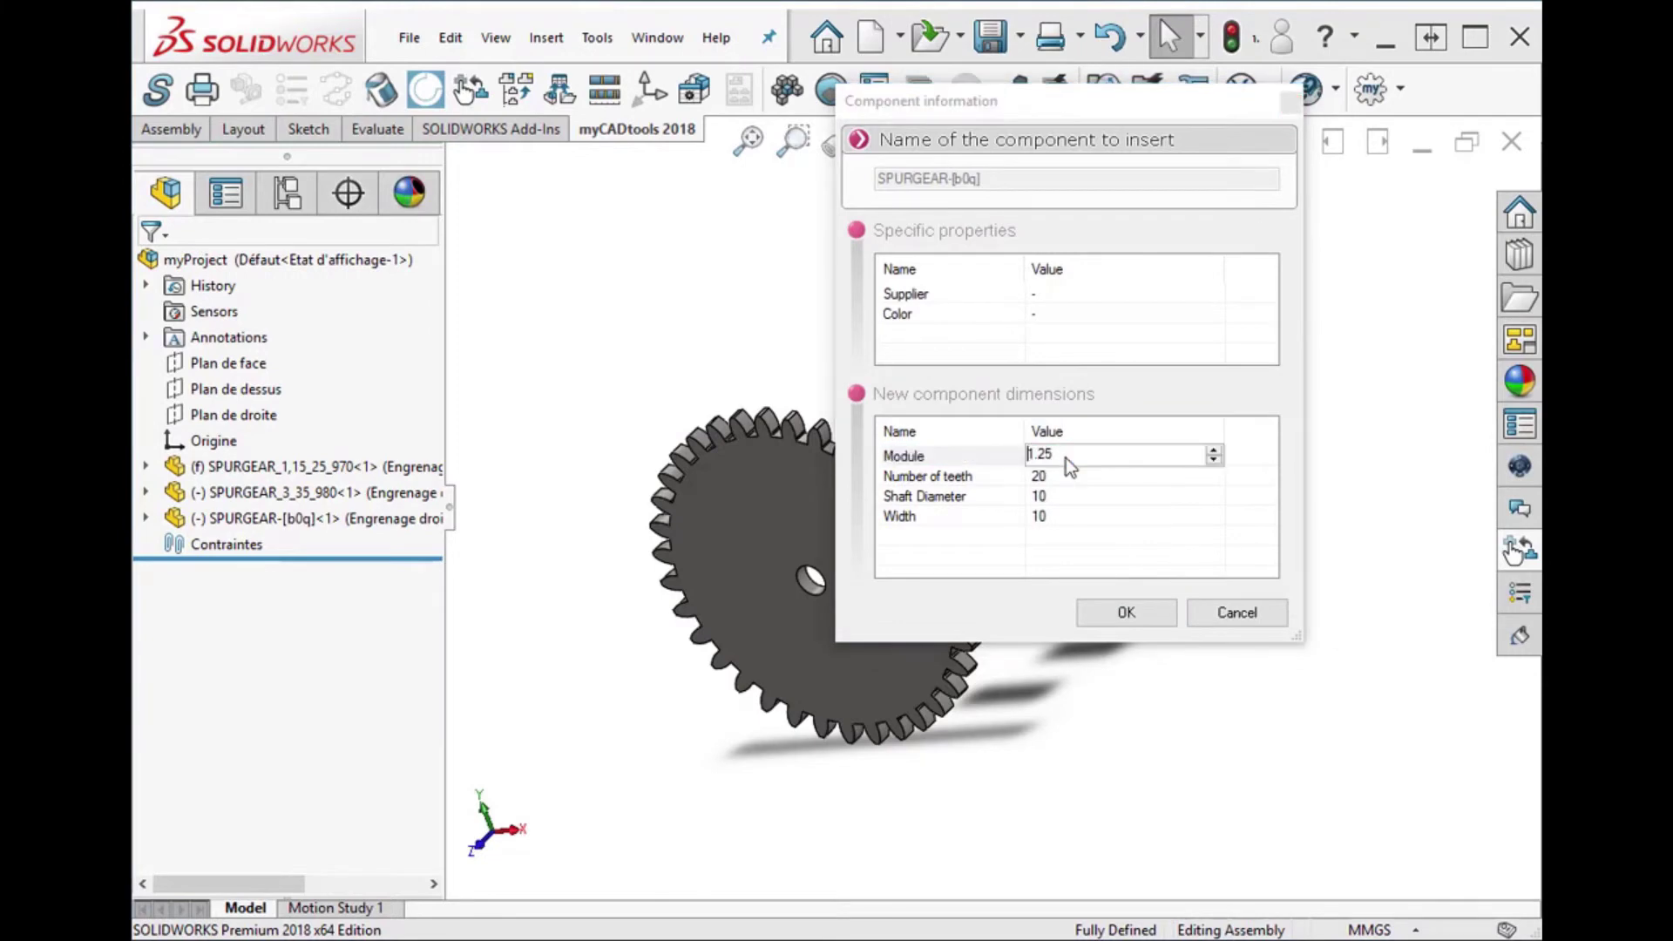
pyautogui.moveTo(1007, 457); pyautogui.dragTo(1014, 474)
pyautogui.write('2')
pyautogui.press('Return')
pyautogui.doubleClick(1058, 476)
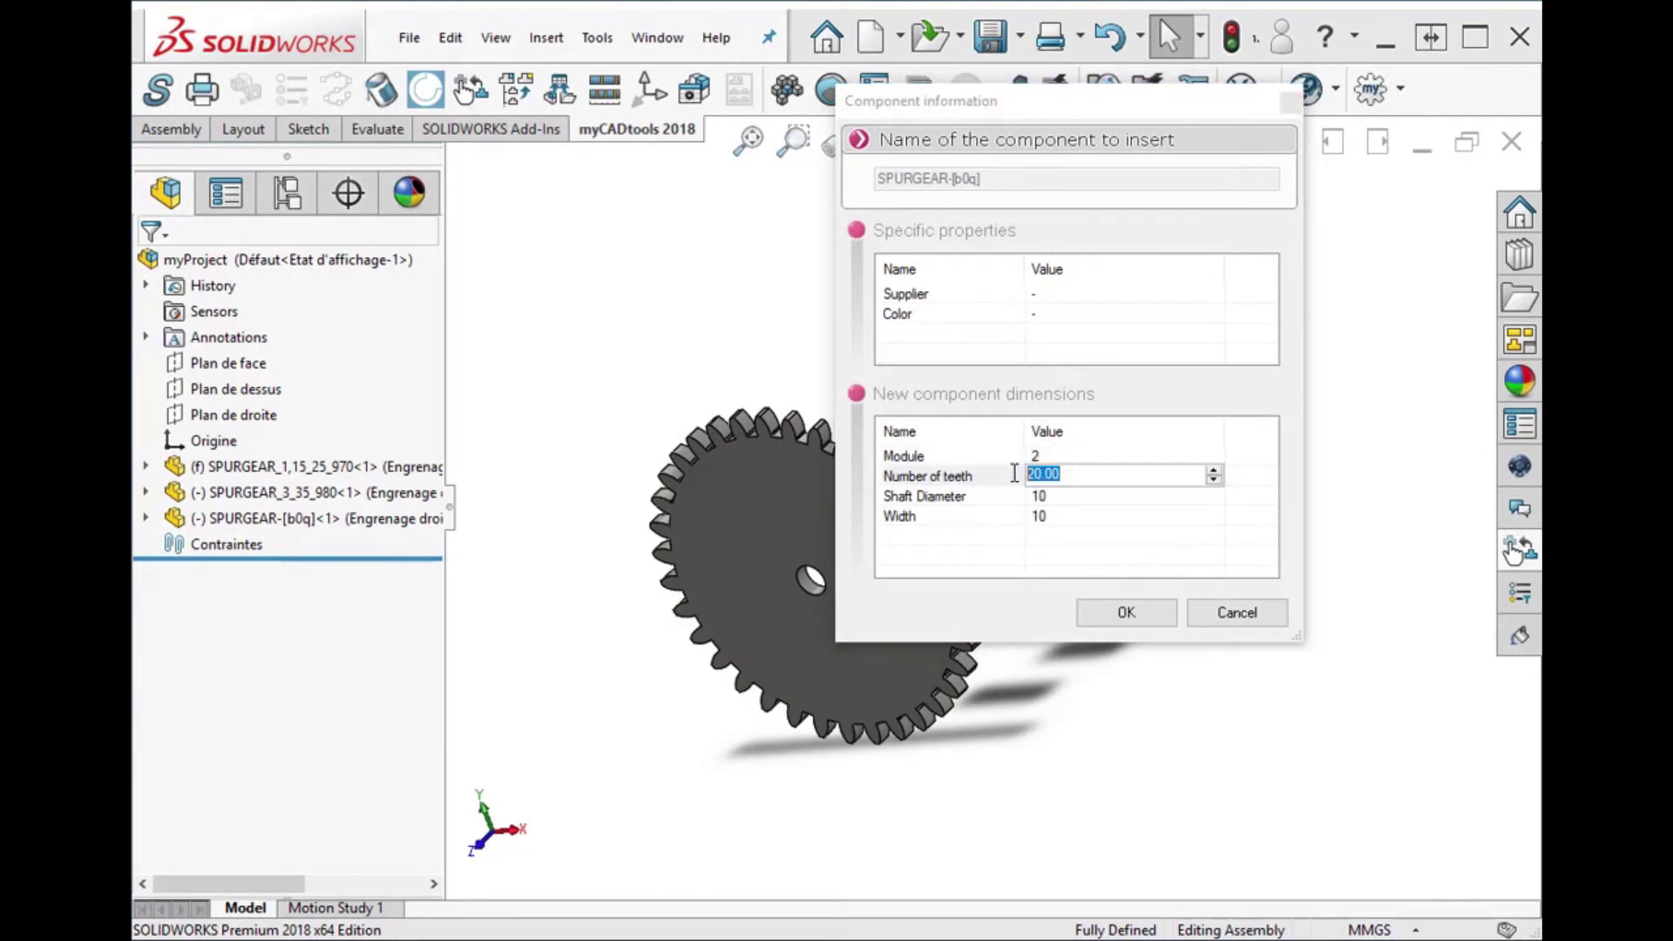
pyautogui.write('22')
pyautogui.click(1064, 515)
# Clear the Width value, create SPURGEAR_2_22_990, and reopen CloneComponents
pyautogui.click(1050, 516)
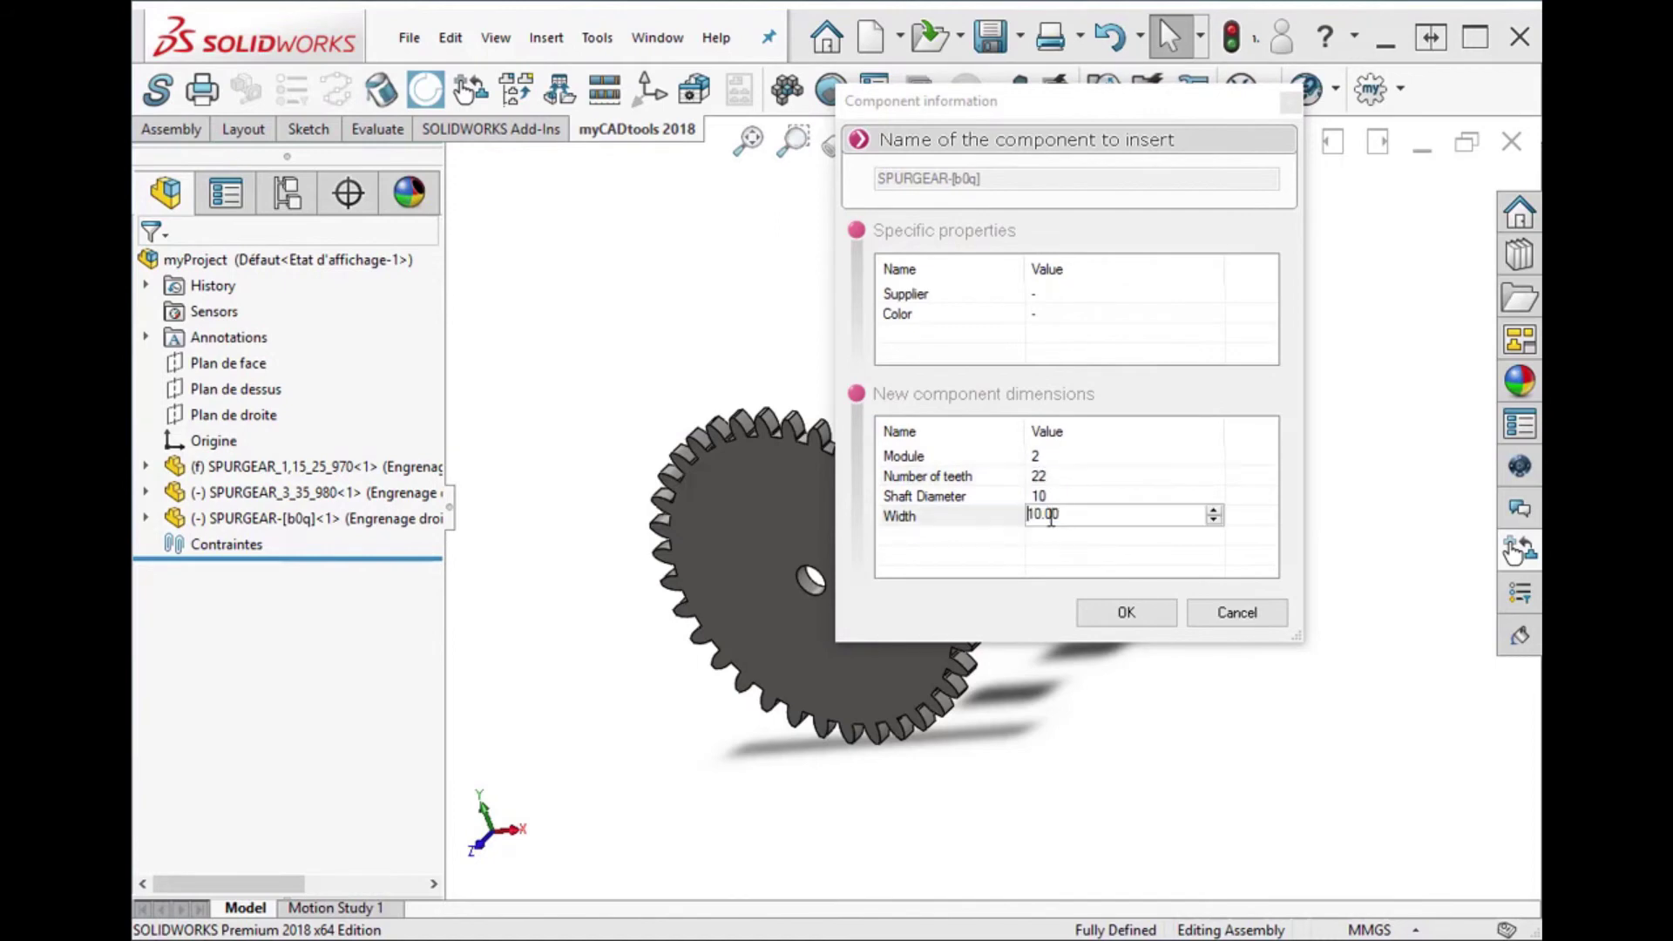
pyautogui.moveTo(1077, 516); pyautogui.dragTo(1002, 516)
pyautogui.press('BackSpace')
pyautogui.click(1070, 547)
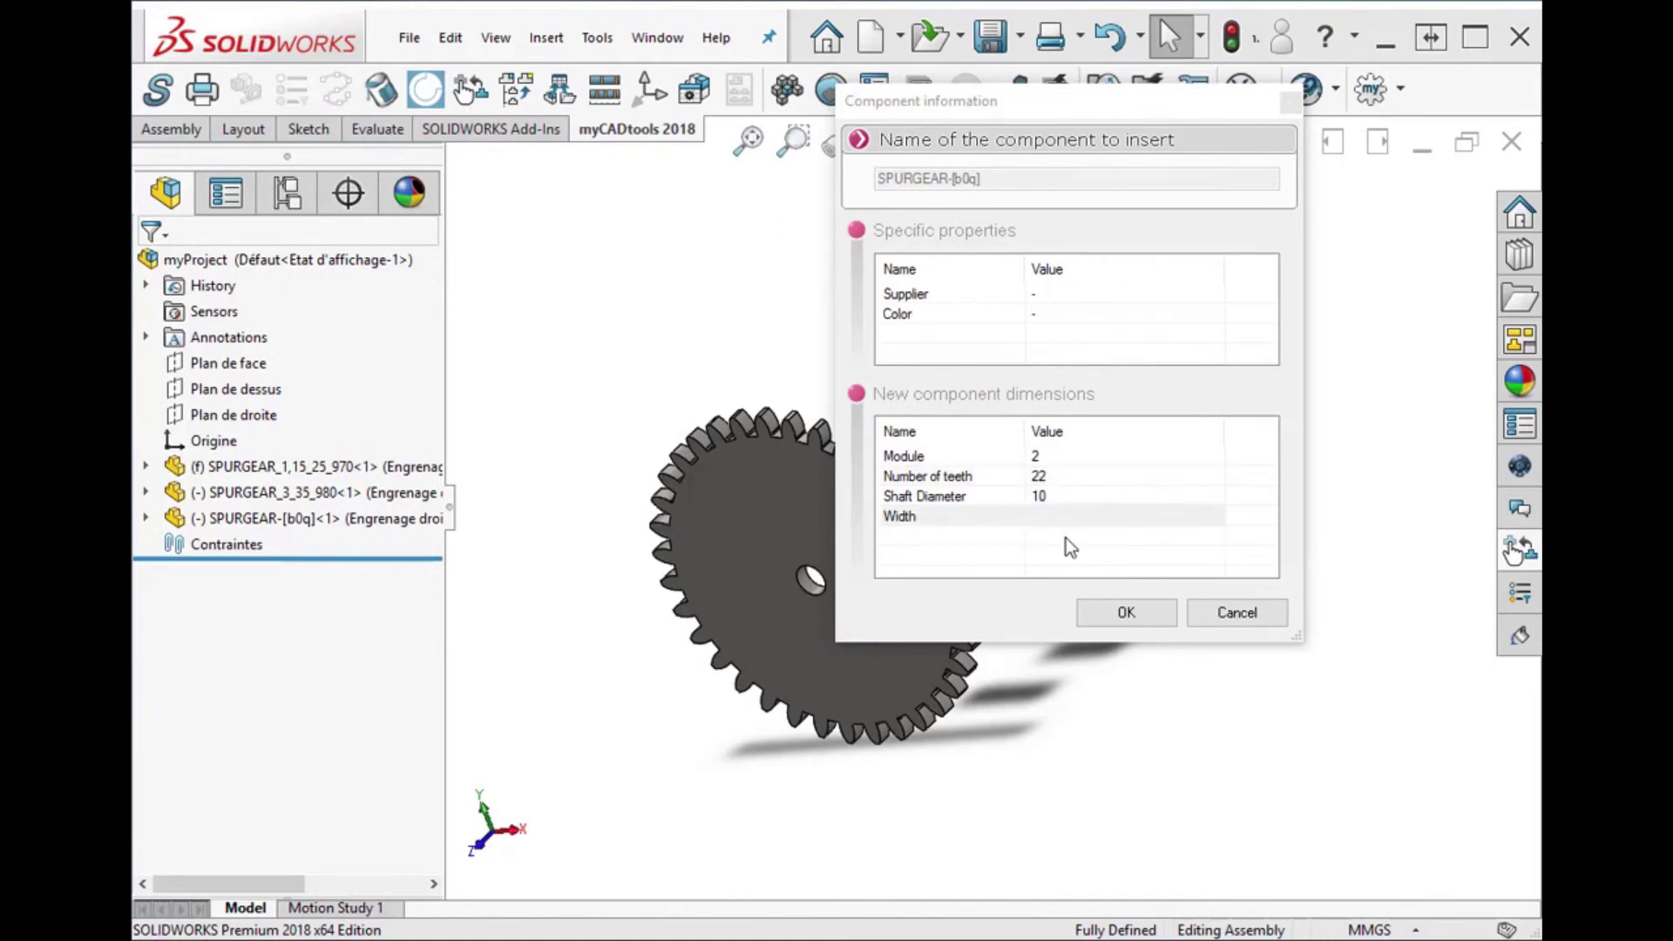
pyautogui.click(1131, 610)
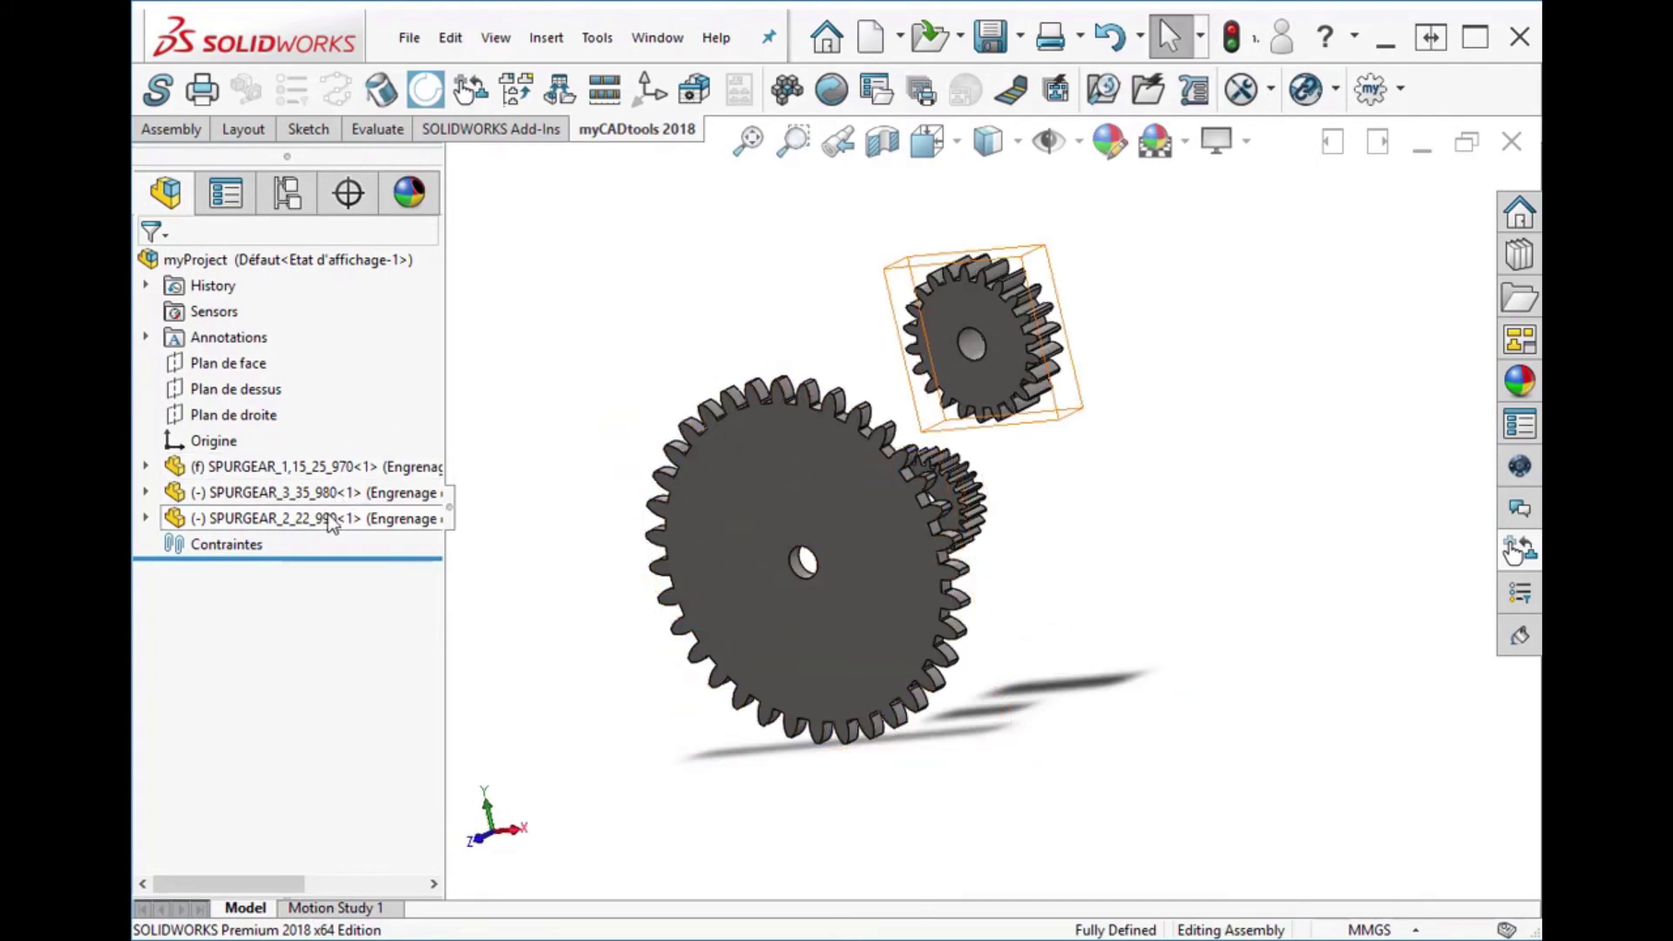
pyautogui.moveTo(585, 414); pyautogui.dragTo(1235, 576, button='middle')
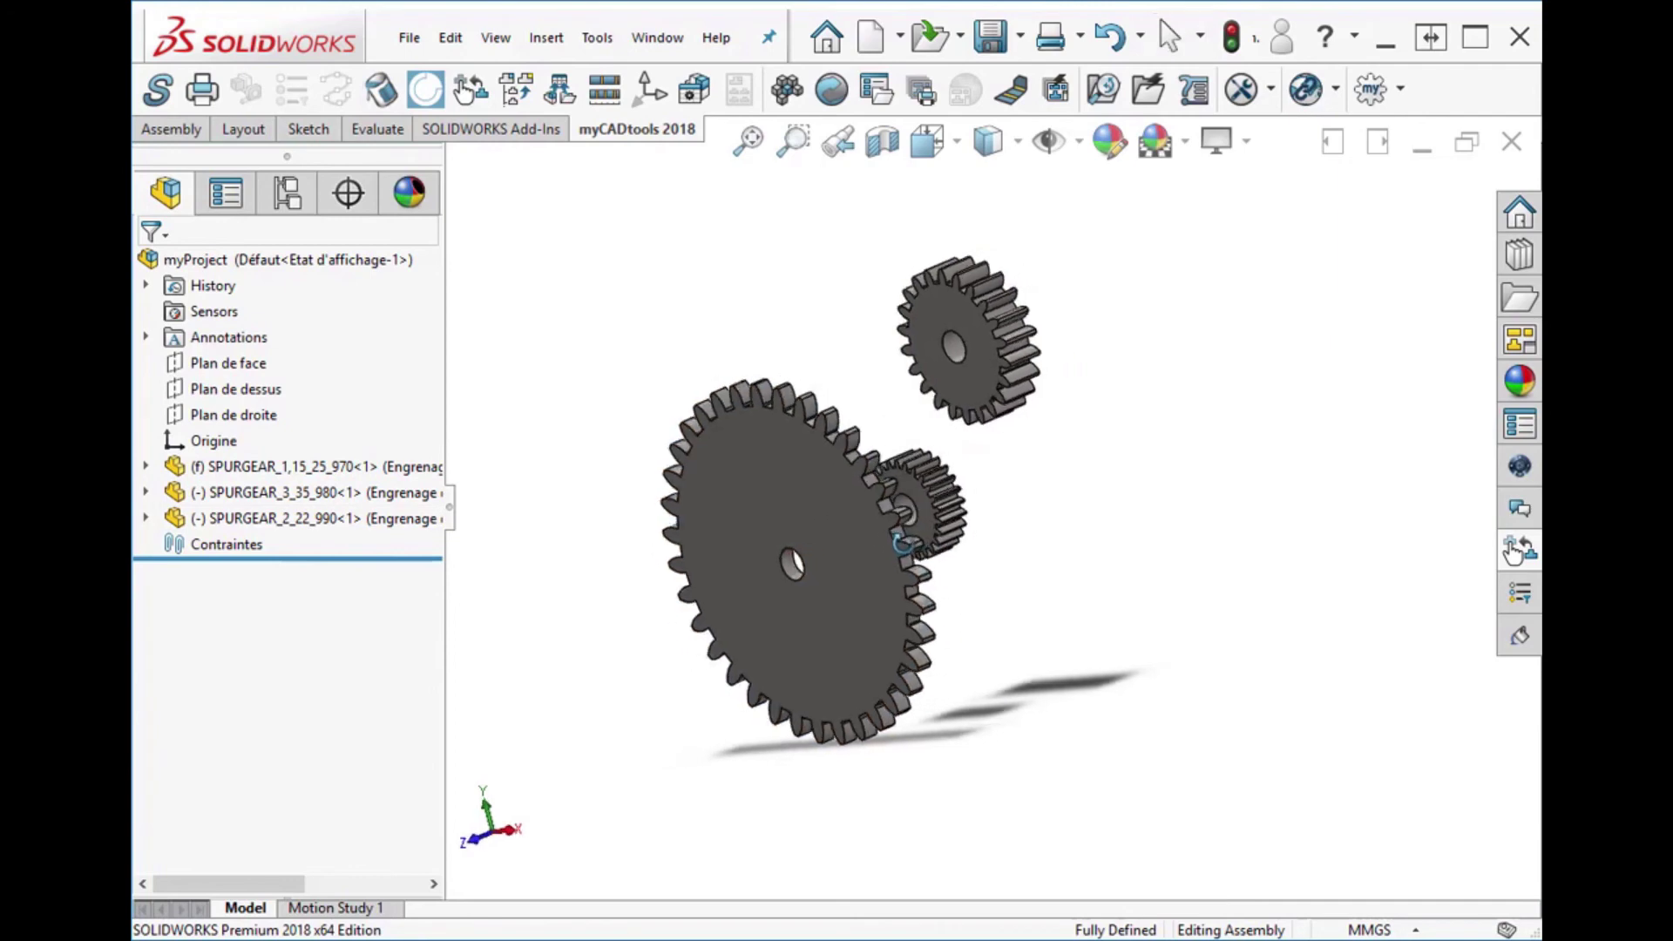
pyautogui.click(1512, 550)
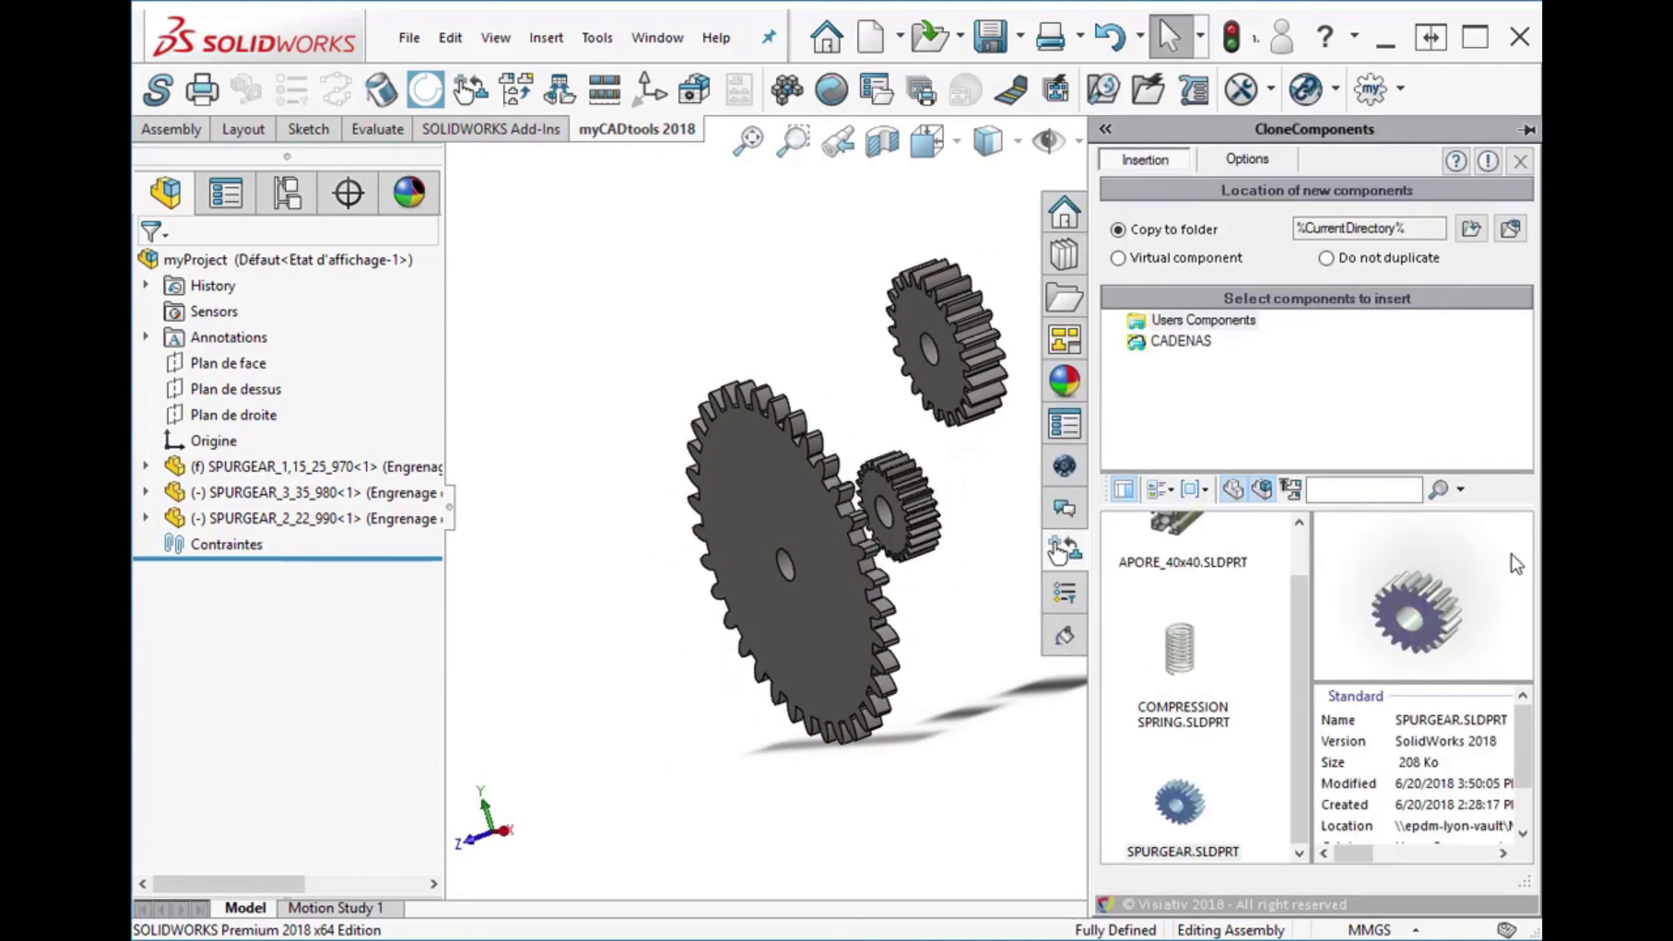